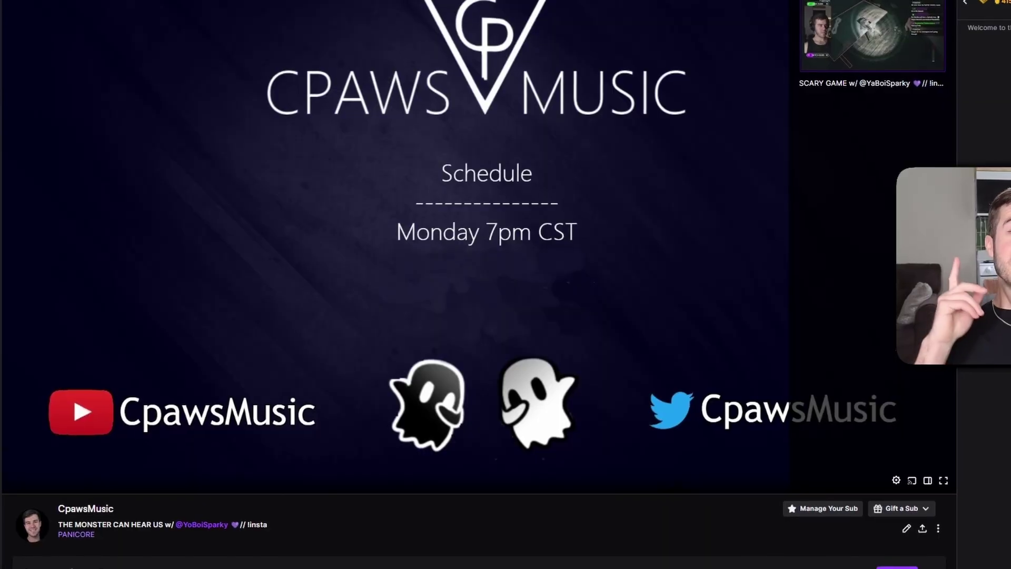
Scroll down the Twitch channel page to reach its panels.
{"action": "scroll", "coordinate": [711, 198], "scroll_direction": "down", "scroll_amount": 5}
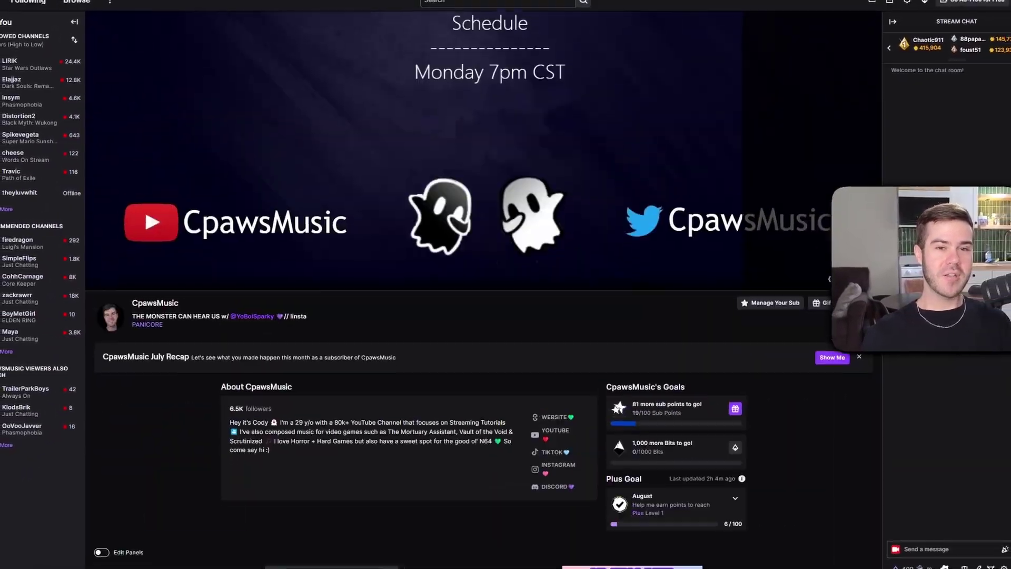
{"action": "scroll", "coordinate": [605, 196], "scroll_direction": "down", "scroll_amount": 5}
{"action": "scroll", "coordinate": [587, 171], "scroll_direction": "down", "scroll_amount": 3}
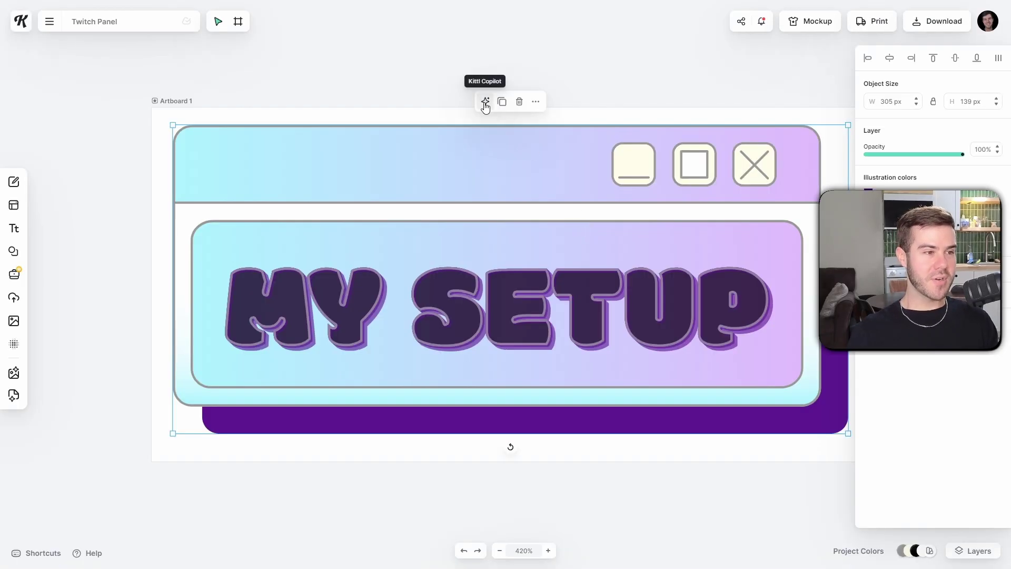
Ask Kittl Copilot for 'twitch panel' graphics and scroll through the suggestions.
{"action": "left_click", "coordinate": [485, 102]}
{"action": "left_click", "coordinate": [491, 377]}
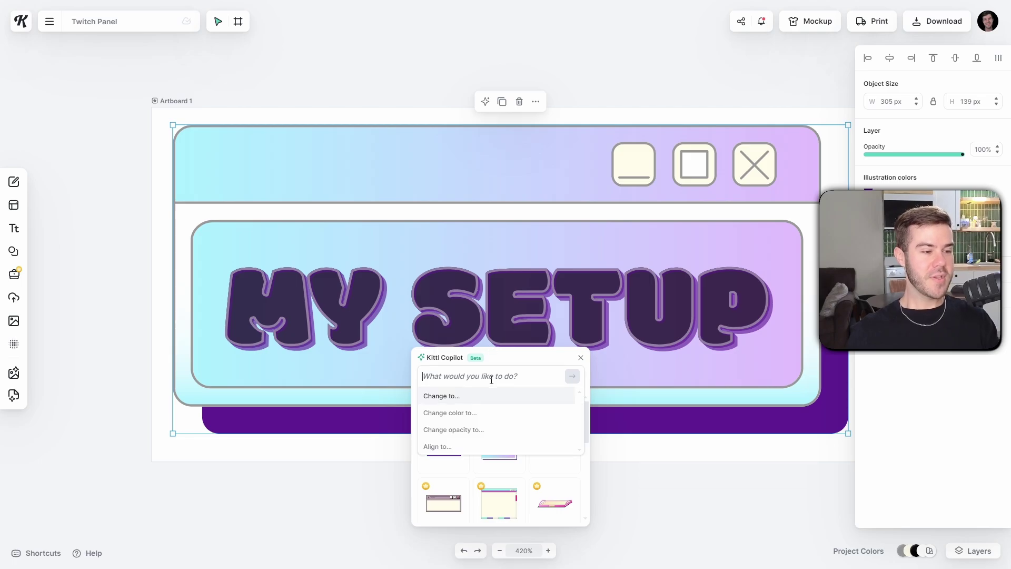
{"action": "type", "text": "twitch panel"}
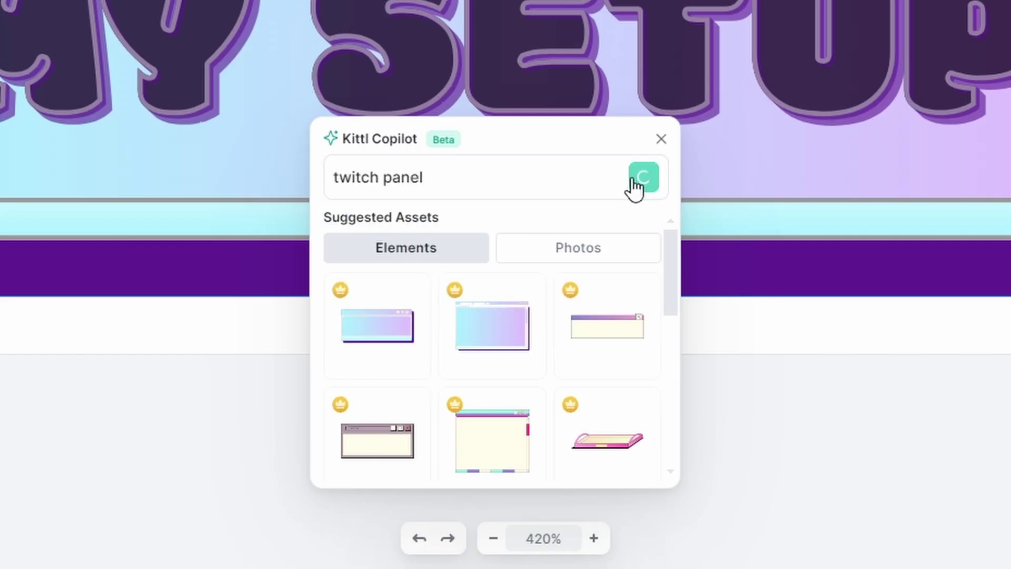
{"action": "scroll", "coordinate": [485, 353], "scroll_direction": "down", "scroll_amount": 5}
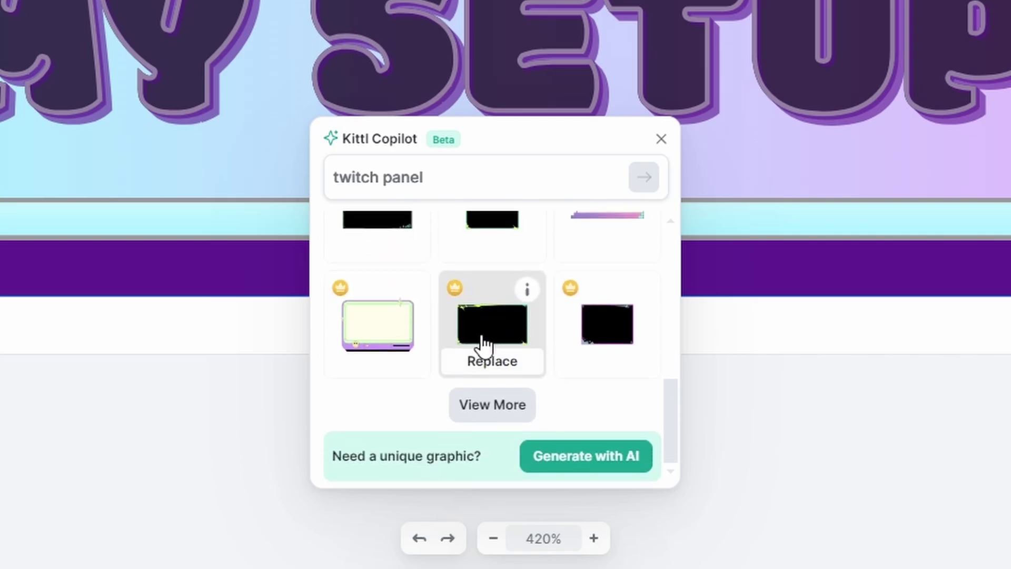
{"action": "scroll", "coordinate": [503, 355], "scroll_direction": "up", "scroll_amount": 4}
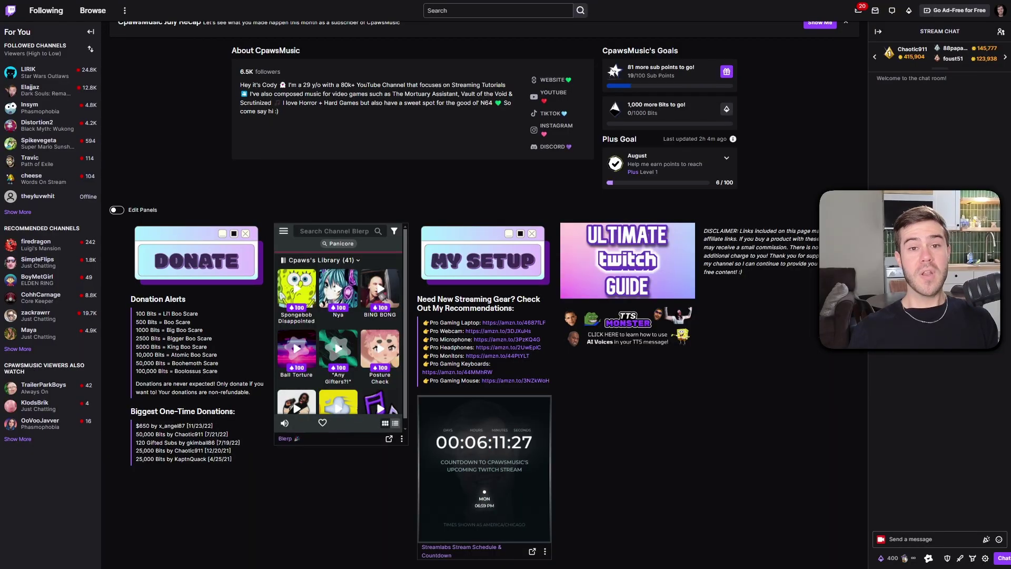
{"action": "scroll", "coordinate": [804, 306], "scroll_direction": "up", "scroll_amount": 5}
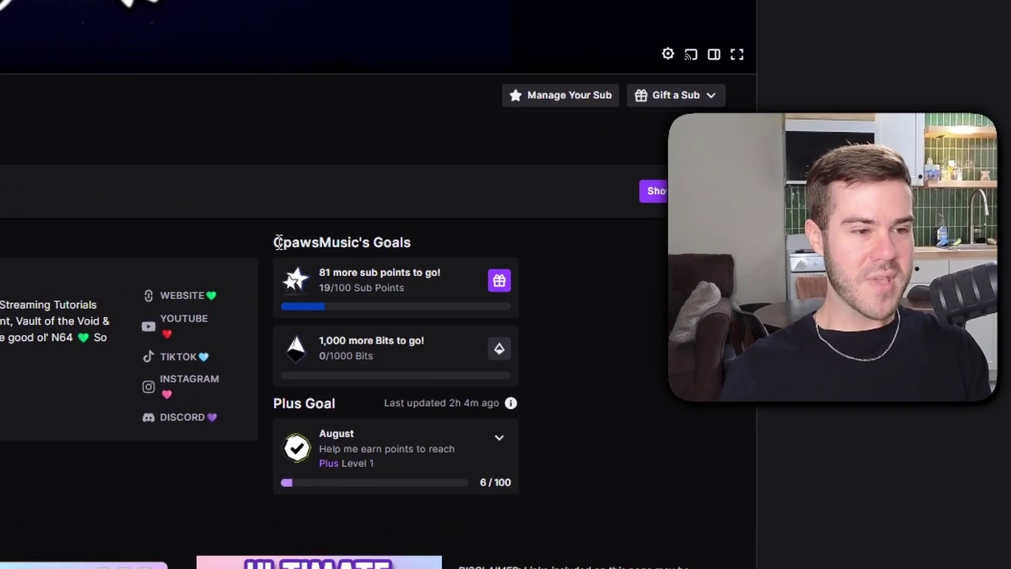
{"action": "left_click_drag", "start_coordinate": [565, 259], "coordinate": [655, 268]}
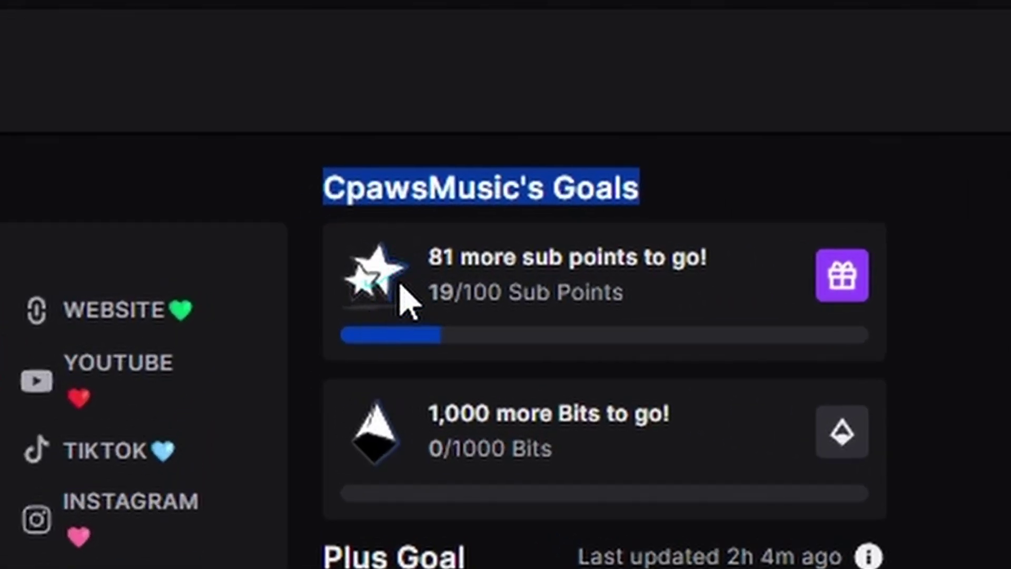
{"action": "left_click", "coordinate": [384, 433]}
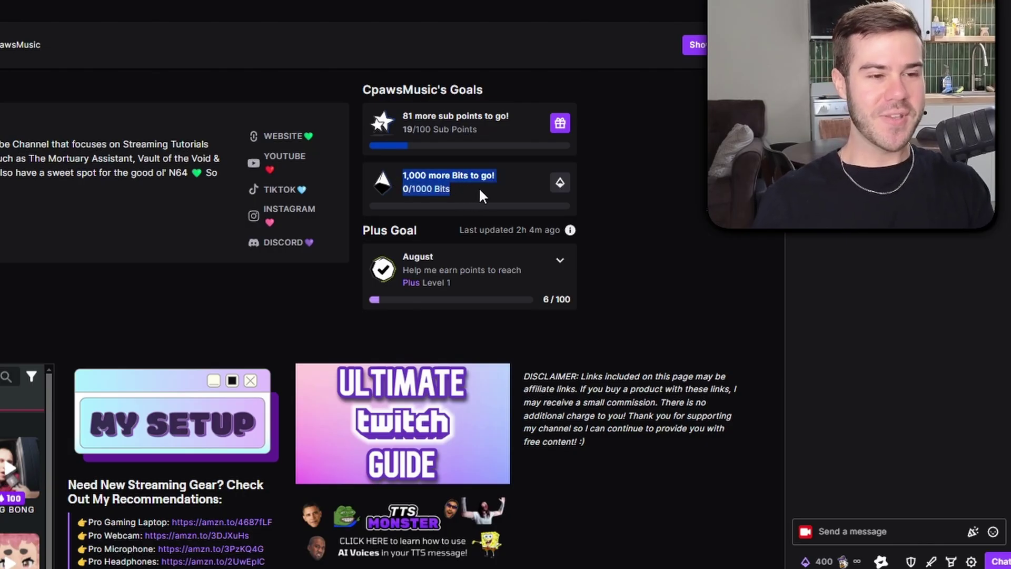
{"action": "left_click", "coordinate": [400, 179]}
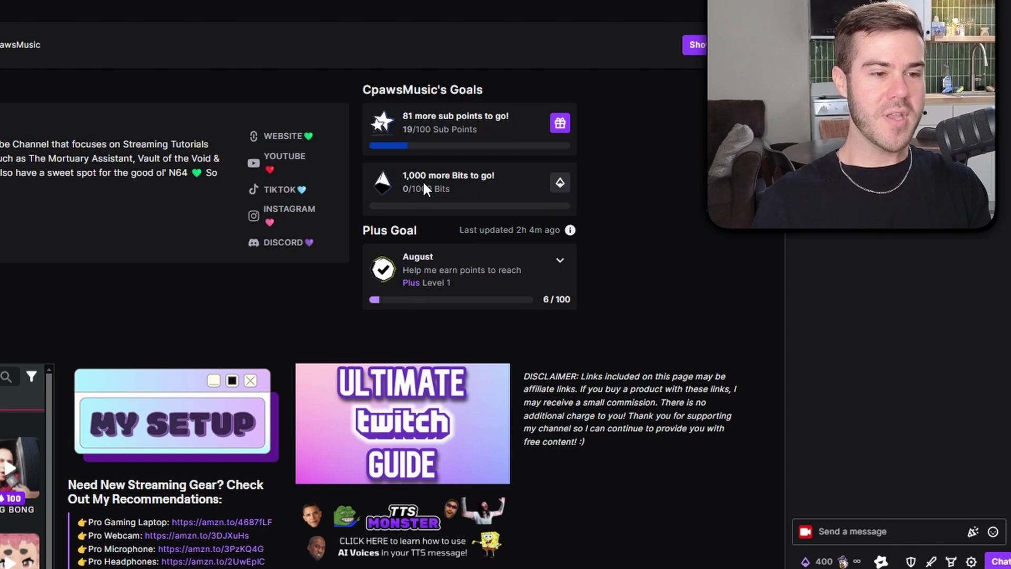
{"action": "left_click", "coordinate": [558, 188]}
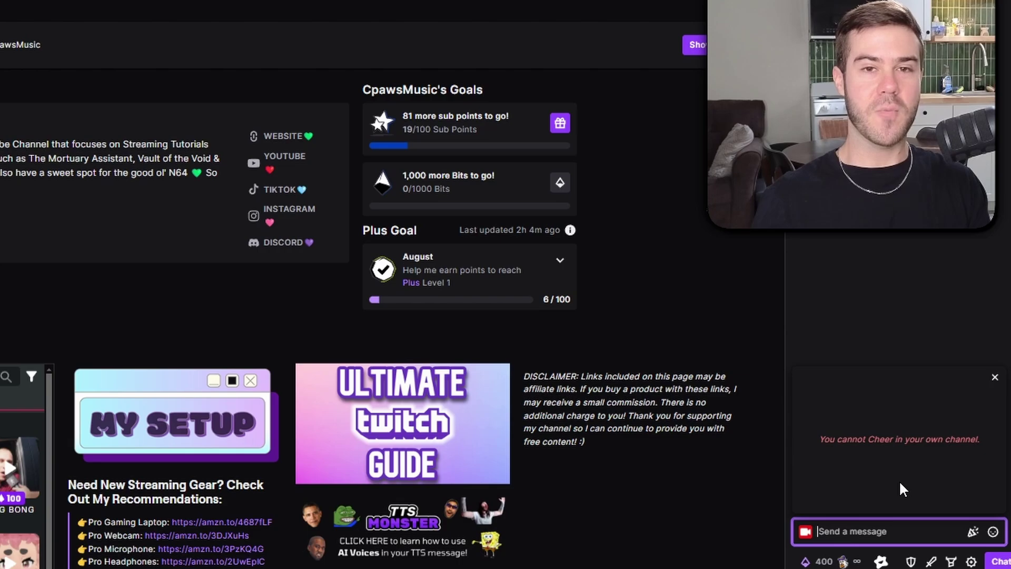
{"action": "left_click_drag", "start_coordinate": [811, 437], "coordinate": [969, 452]}
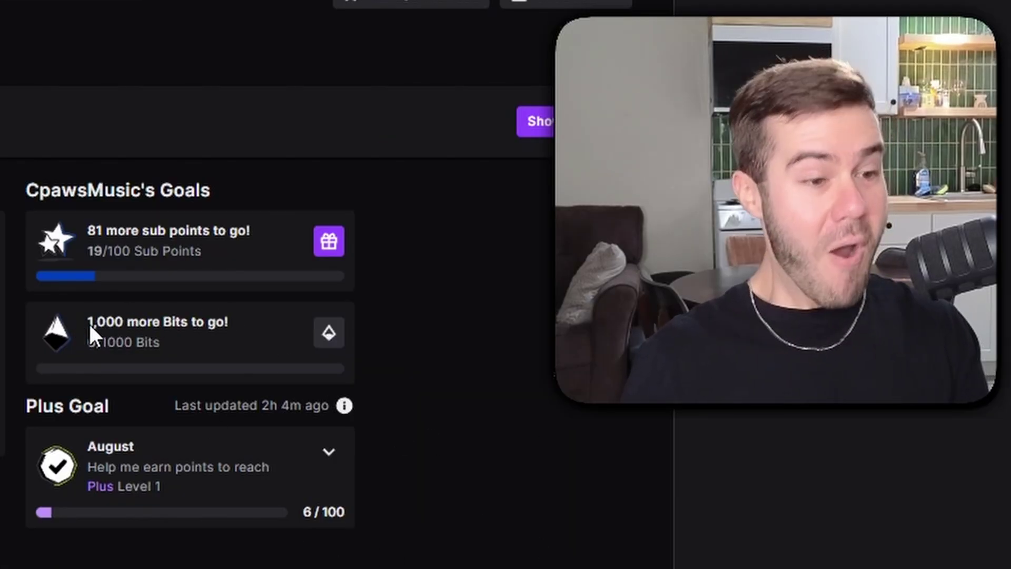
{"action": "left_click_drag", "start_coordinate": [89, 321], "coordinate": [187, 348]}
{"action": "left_click", "coordinate": [66, 364]}
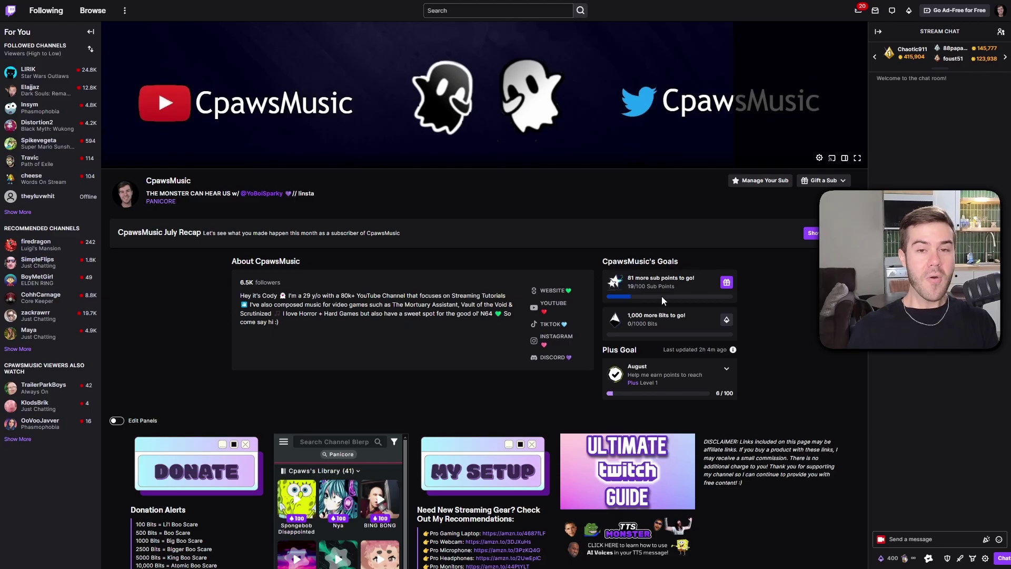
Go to the Creator Dashboard from the account menu and peek at the Monetization section.
{"action": "left_click", "coordinate": [1001, 12]}
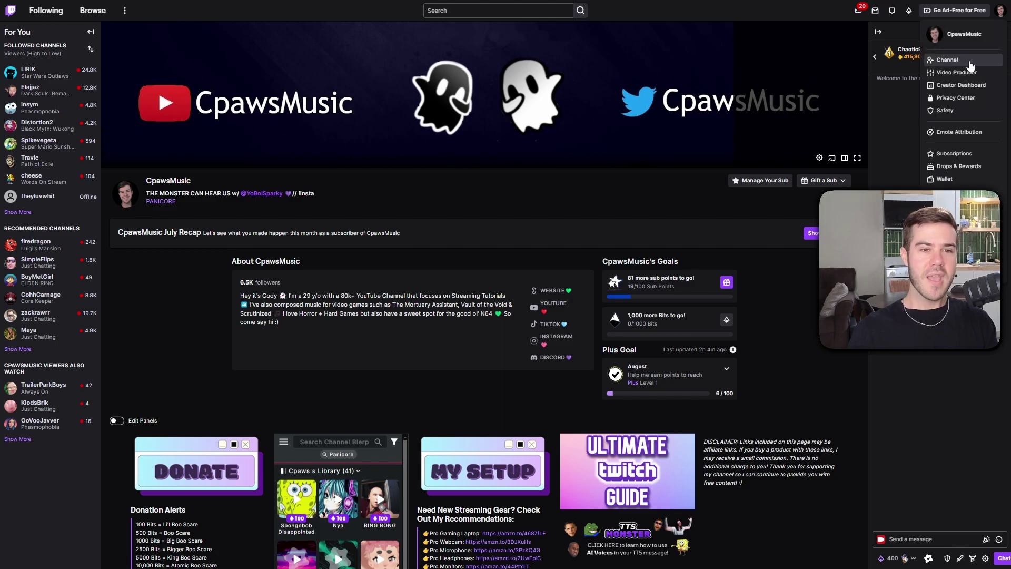
{"action": "left_click", "coordinate": [956, 86]}
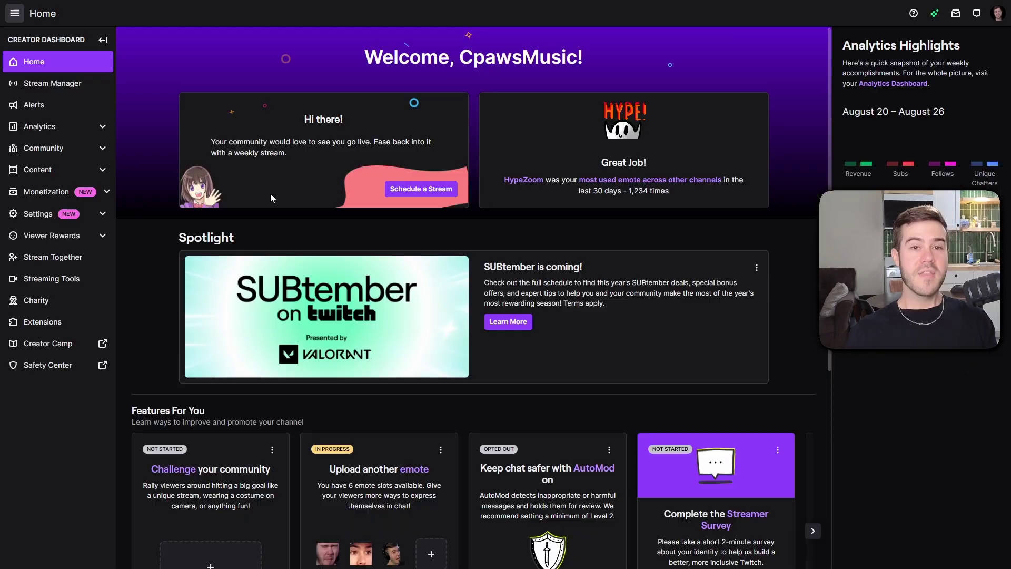
{"action": "left_click", "coordinate": [21, 193]}
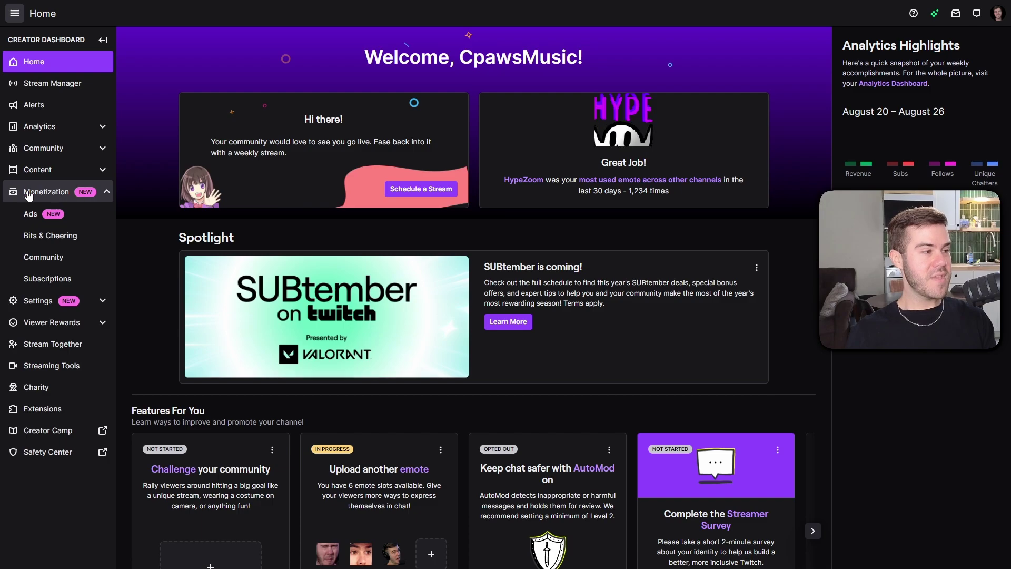
{"action": "left_click", "coordinate": [12, 195]}
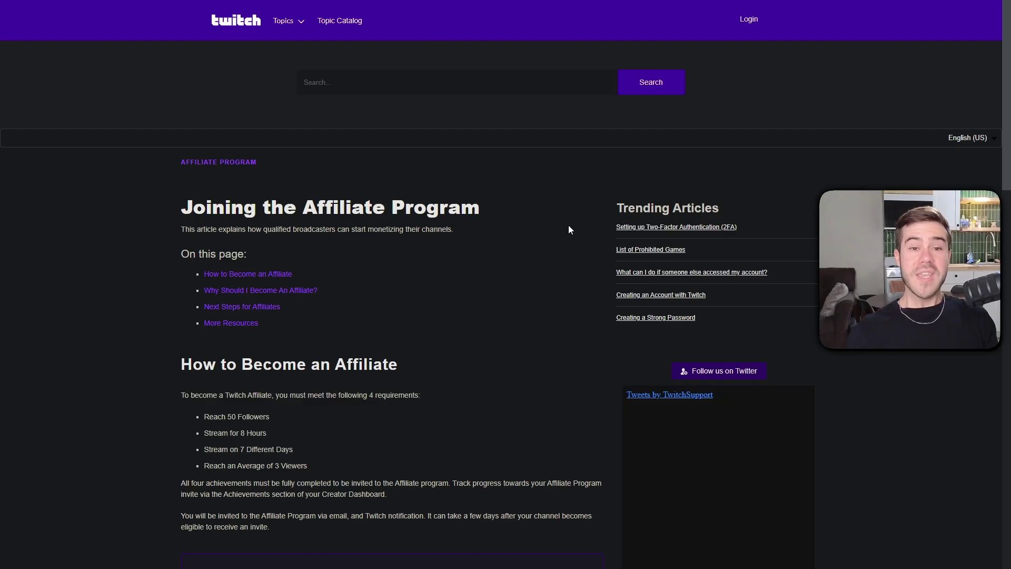
Scroll the dashboard home, review the affiliate requirements, and peek at the Settings section.
{"action": "scroll", "coordinate": [569, 229], "scroll_direction": "down", "scroll_amount": 1}
{"action": "scroll", "coordinate": [568, 229], "scroll_direction": "down", "scroll_amount": 3}
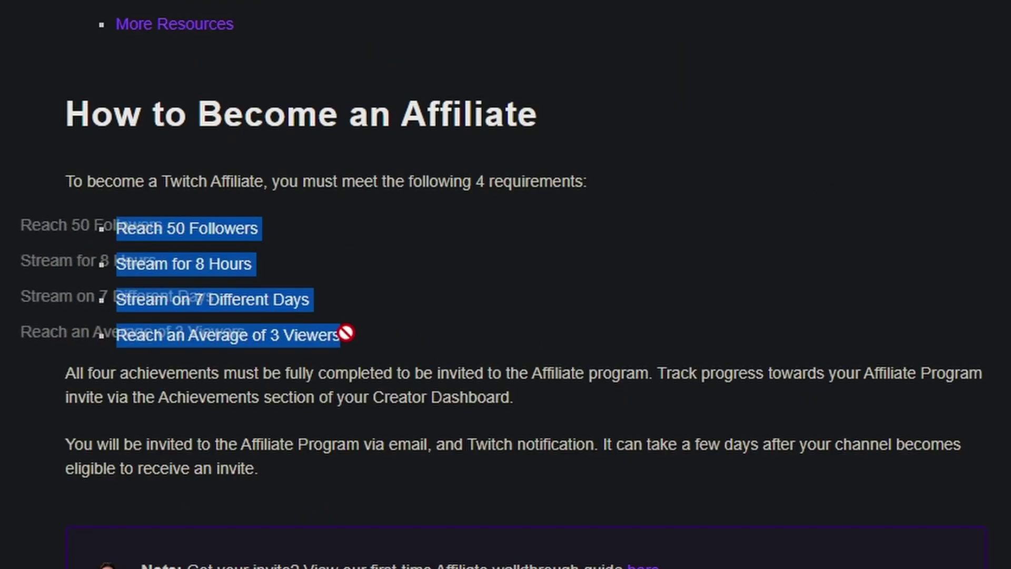
{"action": "left_click", "coordinate": [431, 318]}
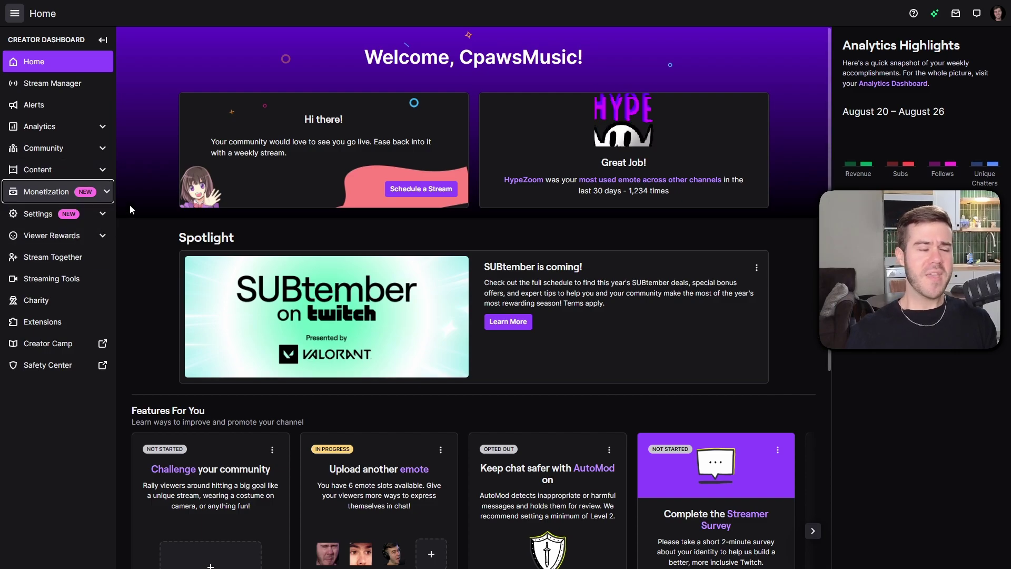
{"action": "left_click", "coordinate": [103, 212]}
{"action": "left_click", "coordinate": [102, 216]}
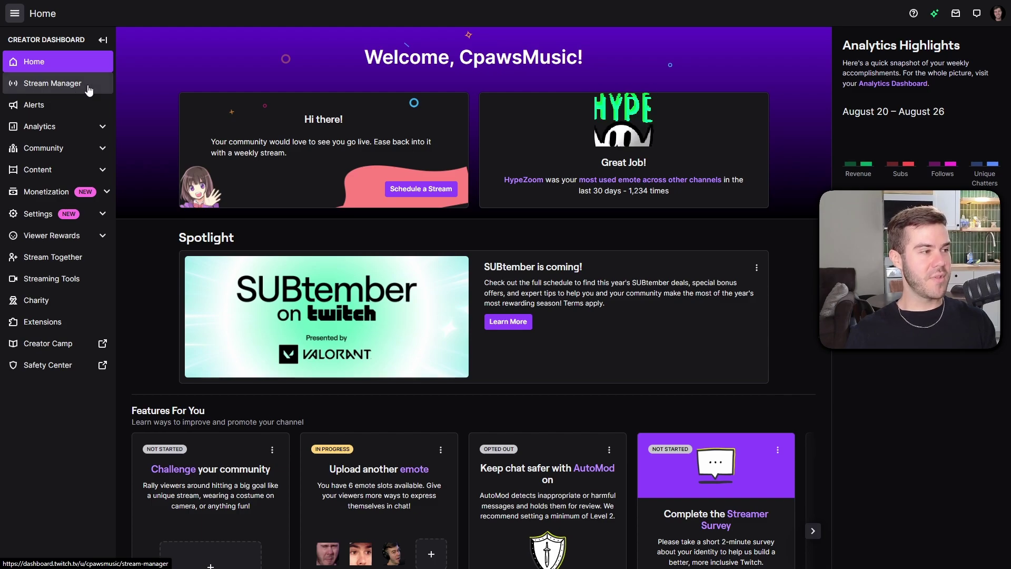
Open the Stream Manager, dismiss the collaboration notice, and browse the Add Quick Actions catalogue.
{"action": "left_click", "coordinate": [88, 90]}
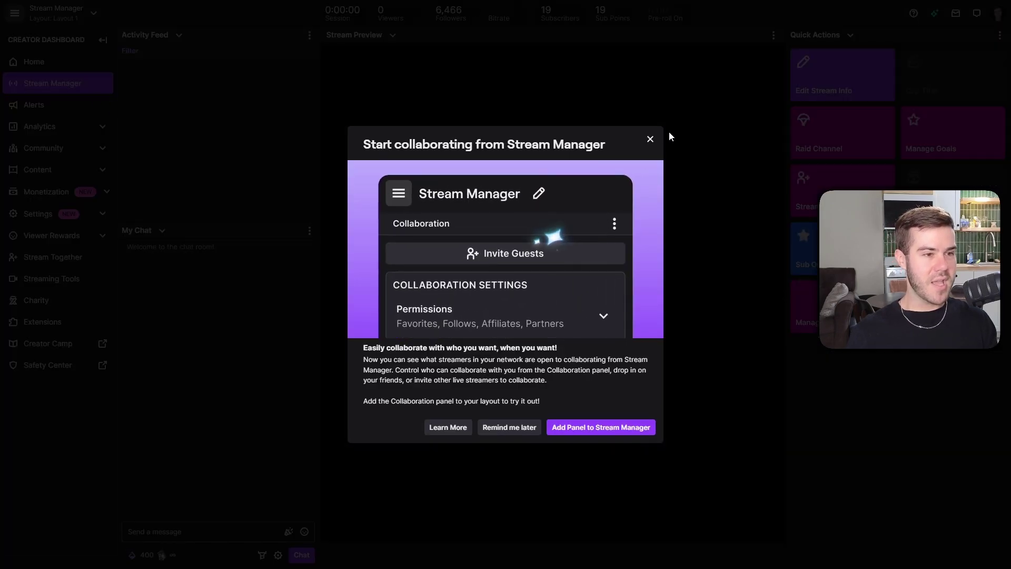
{"action": "left_click", "coordinate": [650, 139]}
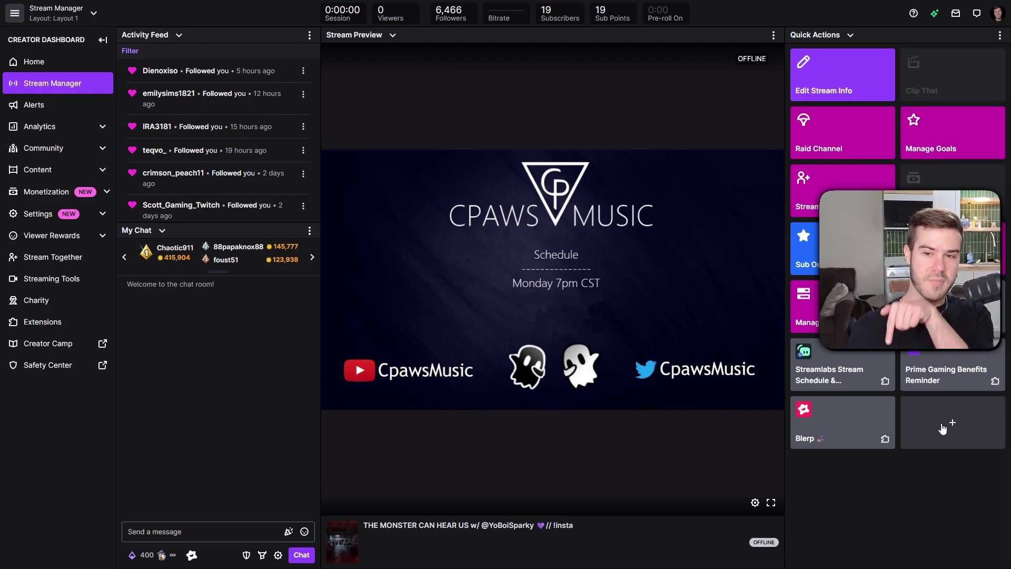
{"action": "left_click", "coordinate": [942, 427]}
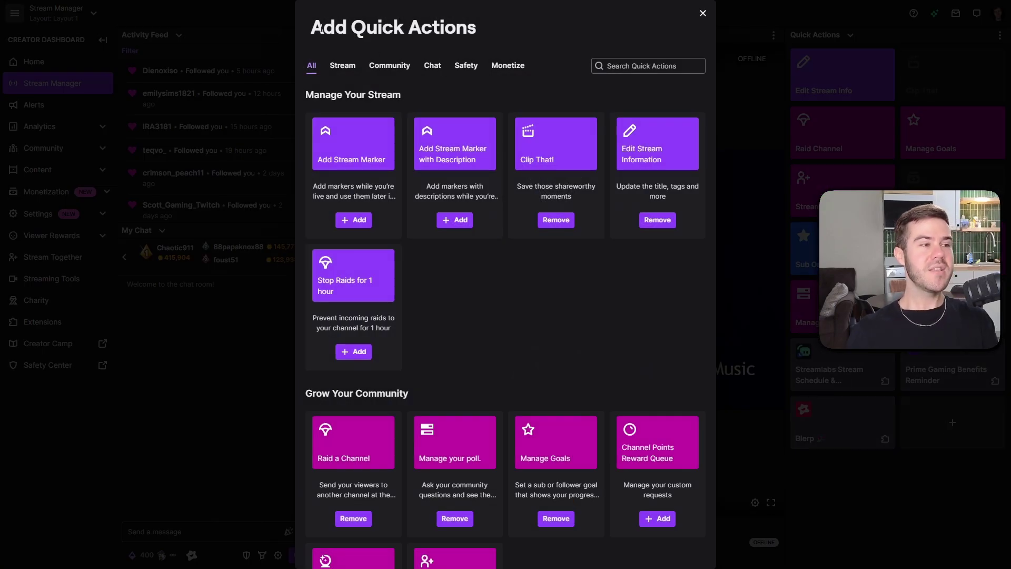
{"action": "left_click_drag", "start_coordinate": [321, 28], "coordinate": [482, 34]}
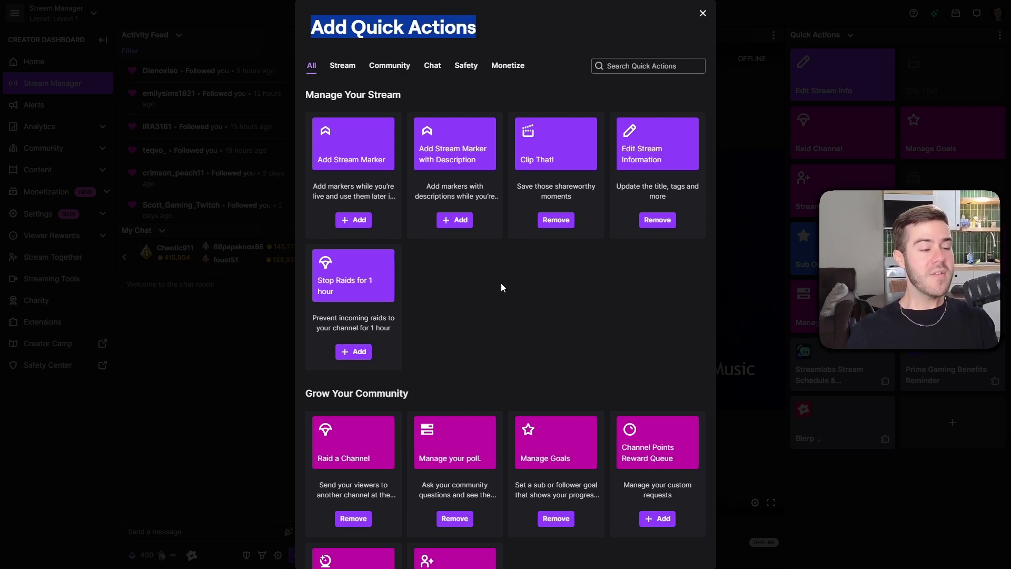
{"action": "scroll", "coordinate": [500, 283], "scroll_direction": "down", "scroll_amount": 4}
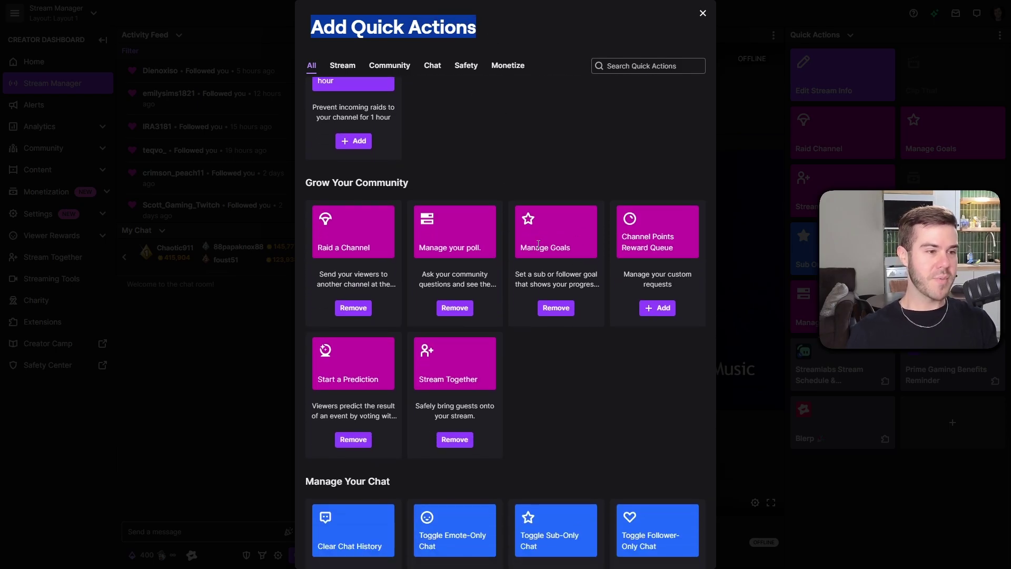
{"action": "left_click_drag", "start_coordinate": [520, 252], "coordinate": [570, 249]}
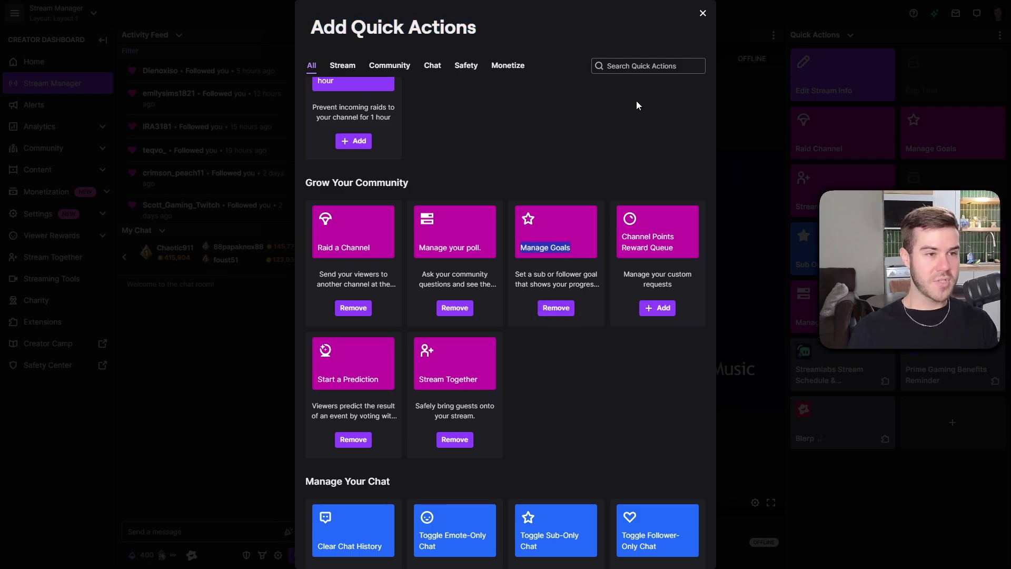
{"action": "left_click", "coordinate": [703, 14]}
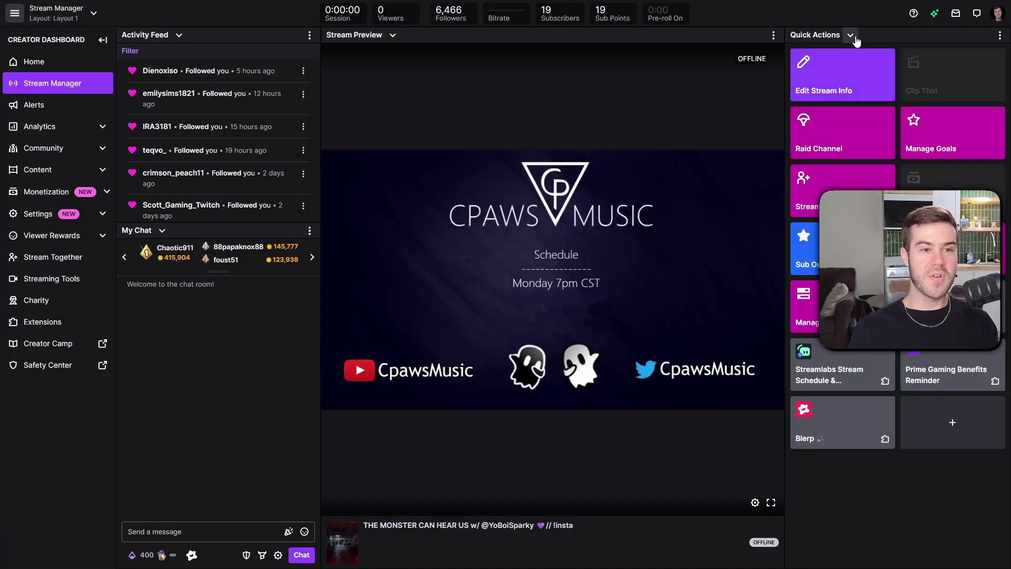
Check the panel choices for the Stream Manager slots and the Quick Actions options menu.
{"action": "left_click", "coordinate": [849, 37]}
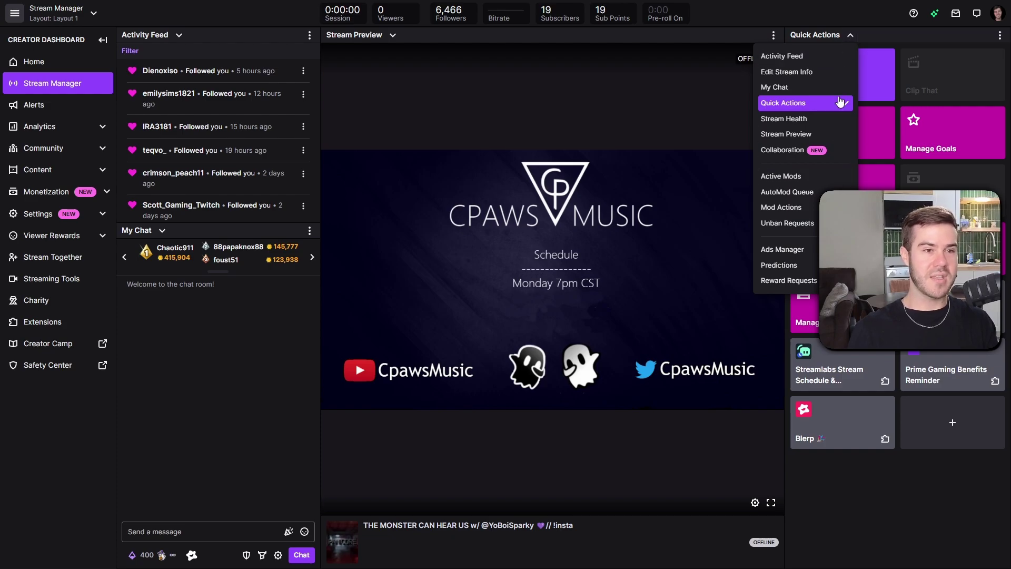
{"action": "left_click", "coordinate": [393, 35]}
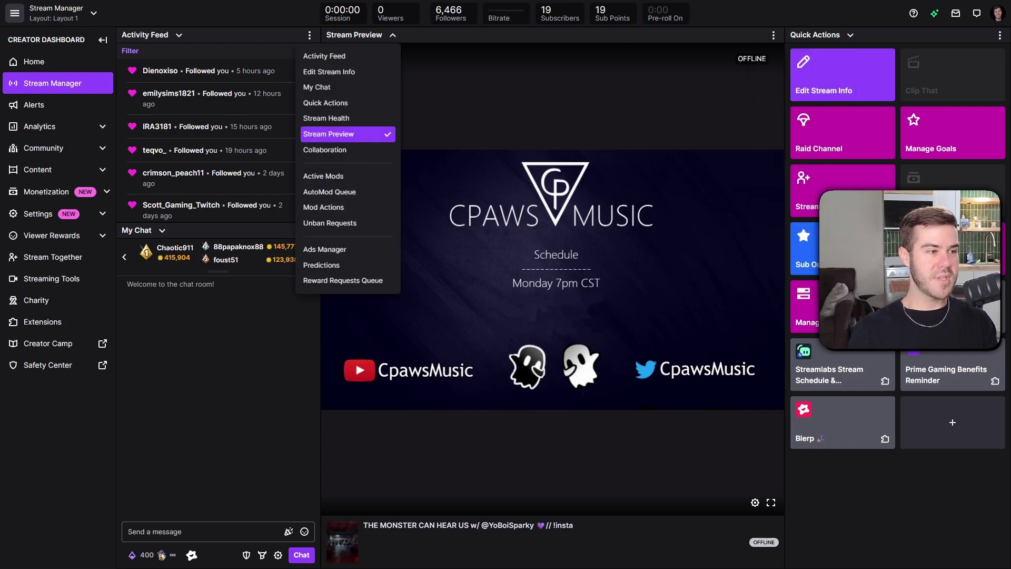
{"action": "left_click", "coordinate": [850, 36]}
{"action": "left_click", "coordinate": [999, 35]}
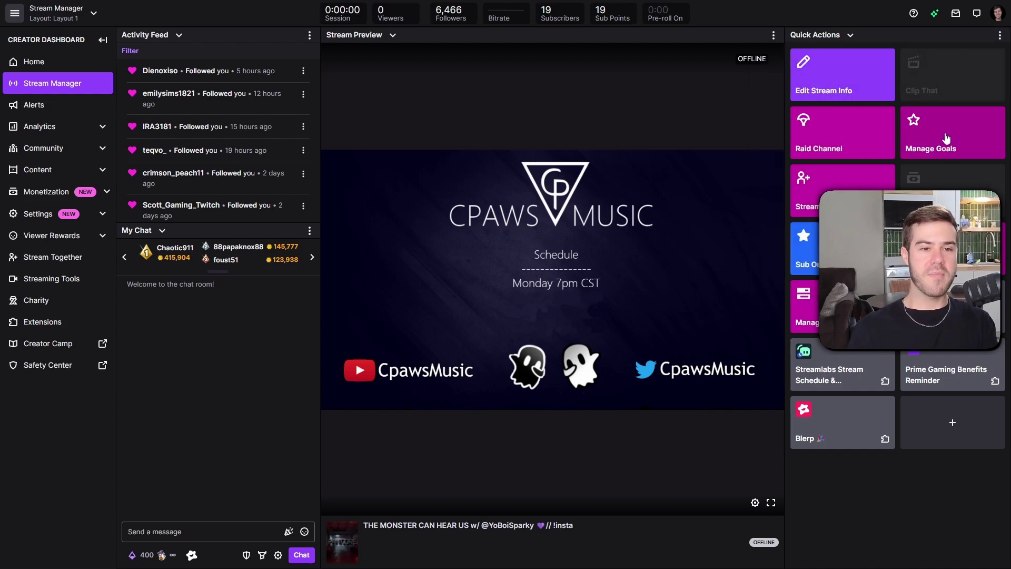
Open Manage Goals and review the Follower, Subscription, Bits and Plus Program tabs.
{"action": "left_click", "coordinate": [953, 140]}
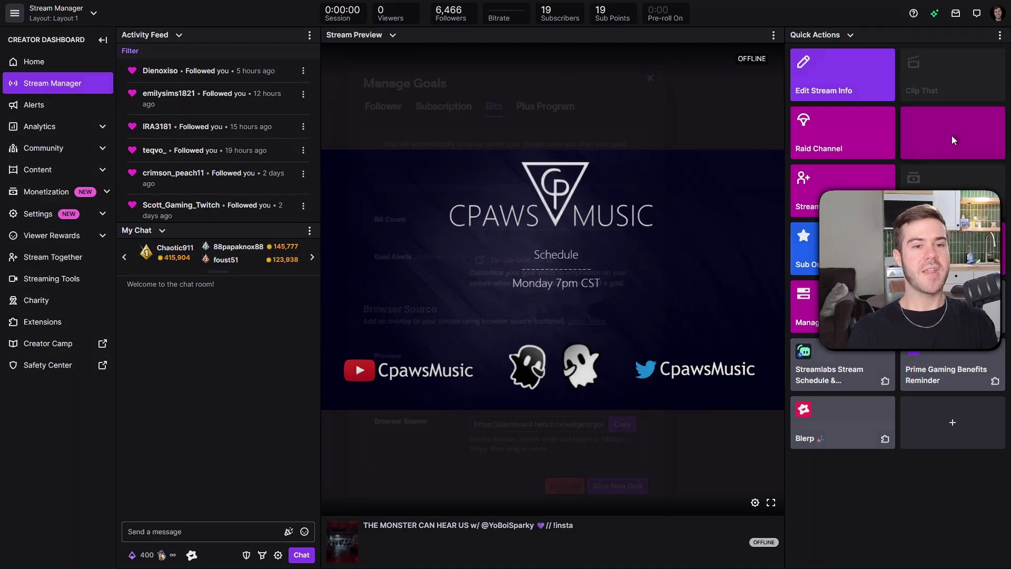
{"action": "left_click", "coordinate": [387, 43]}
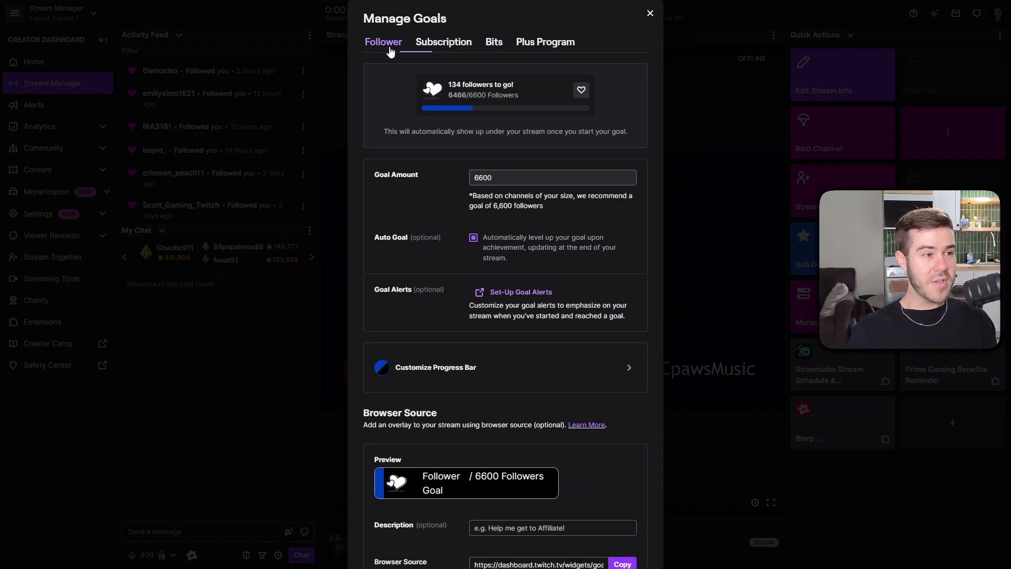
{"action": "left_click", "coordinate": [438, 43]}
{"action": "left_click", "coordinate": [495, 44]}
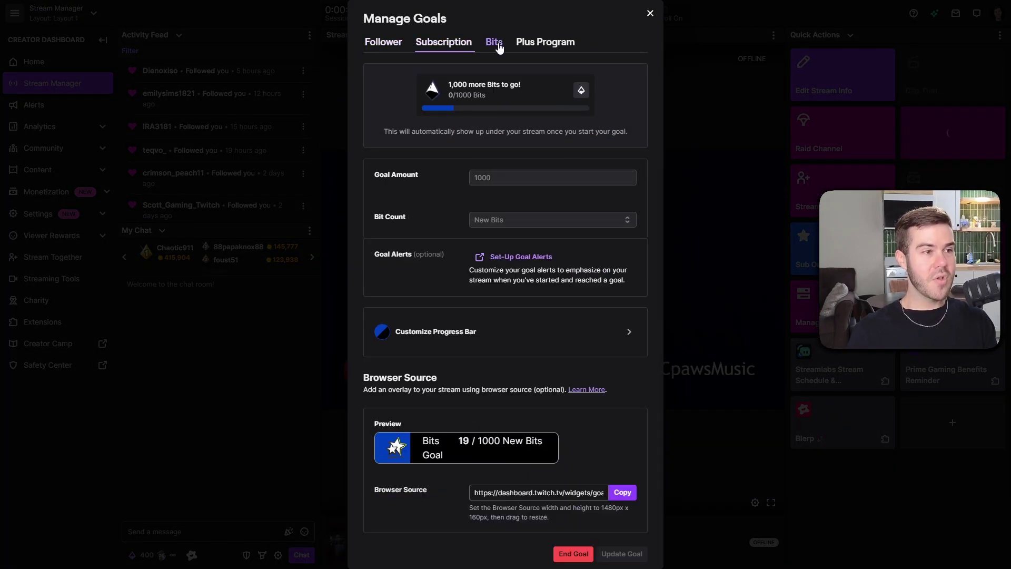
{"action": "left_click", "coordinate": [546, 45]}
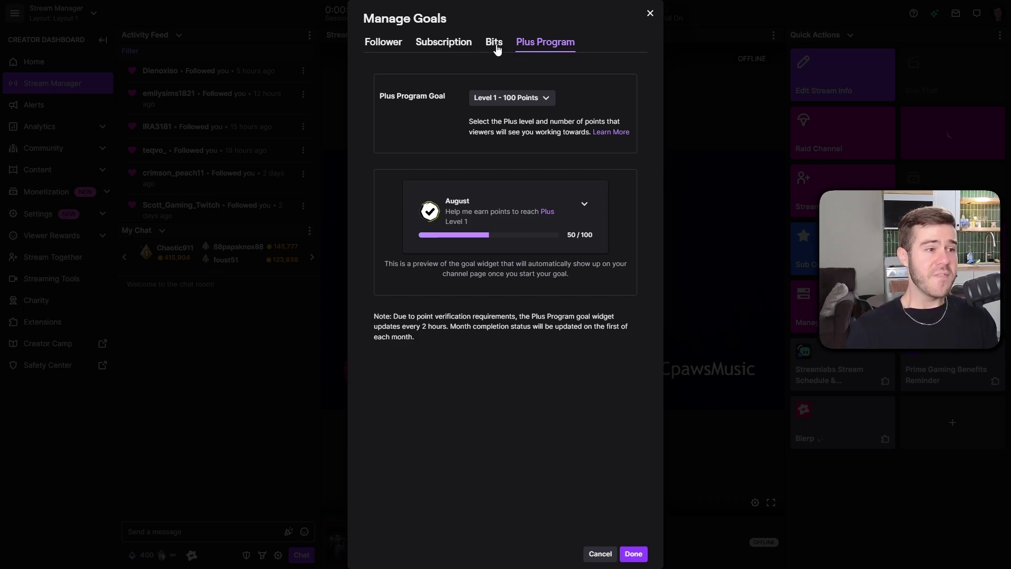
{"action": "left_click", "coordinate": [386, 52]}
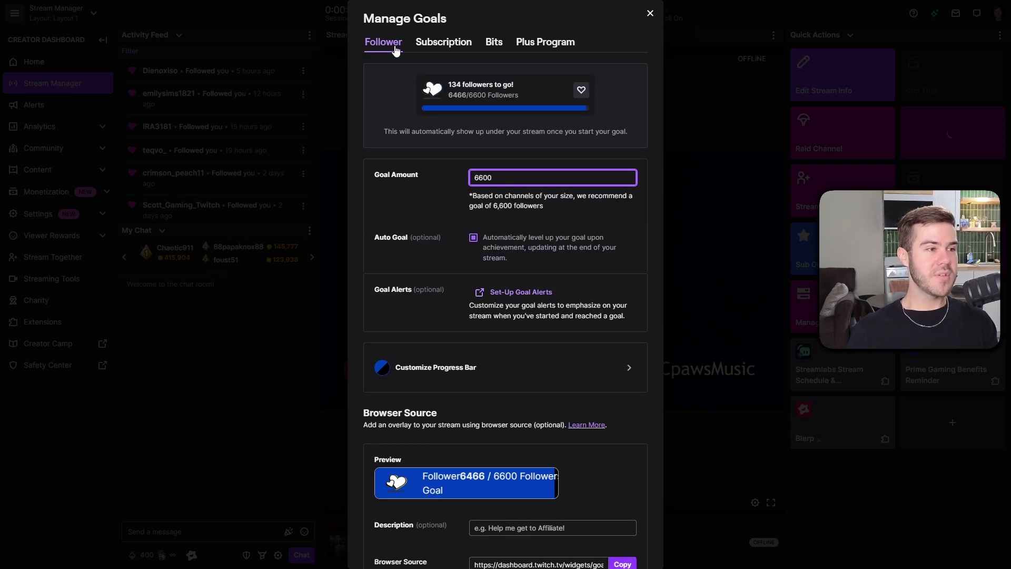
End the running 1,000 Bits goal from the Bits tab.
{"action": "left_click", "coordinate": [493, 46]}
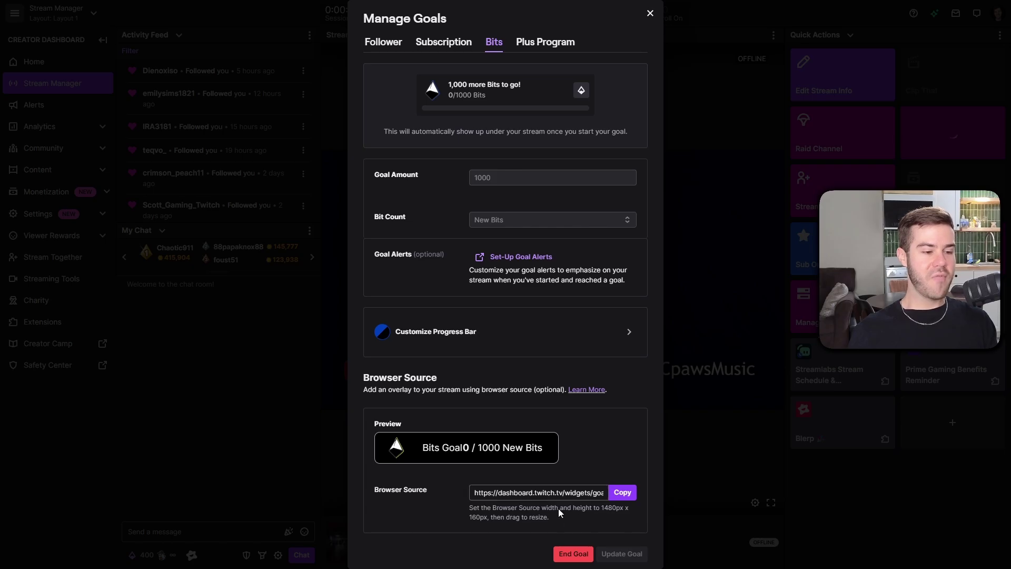
{"action": "scroll", "coordinate": [560, 509], "scroll_direction": "down", "scroll_amount": 1}
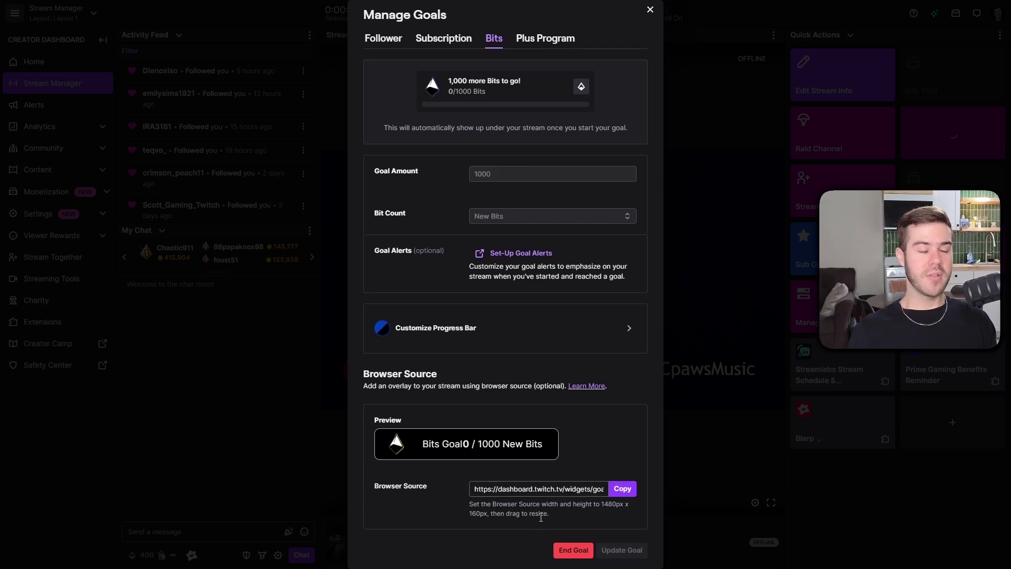
{"action": "left_click", "coordinate": [576, 551]}
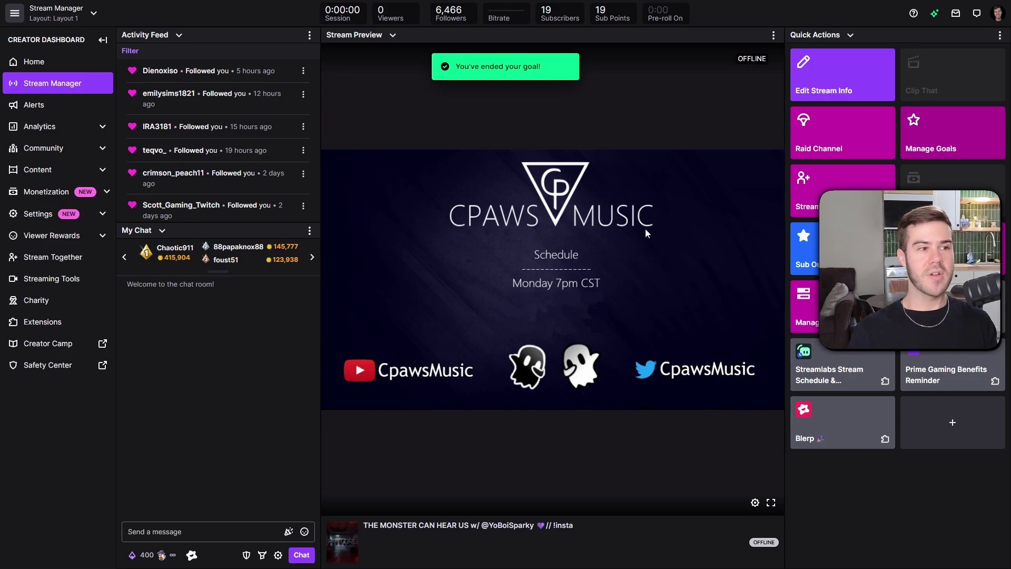
Start a new Bits goal in Manage Goals with a Goal Amount of 1000.
{"action": "left_click", "coordinate": [945, 136]}
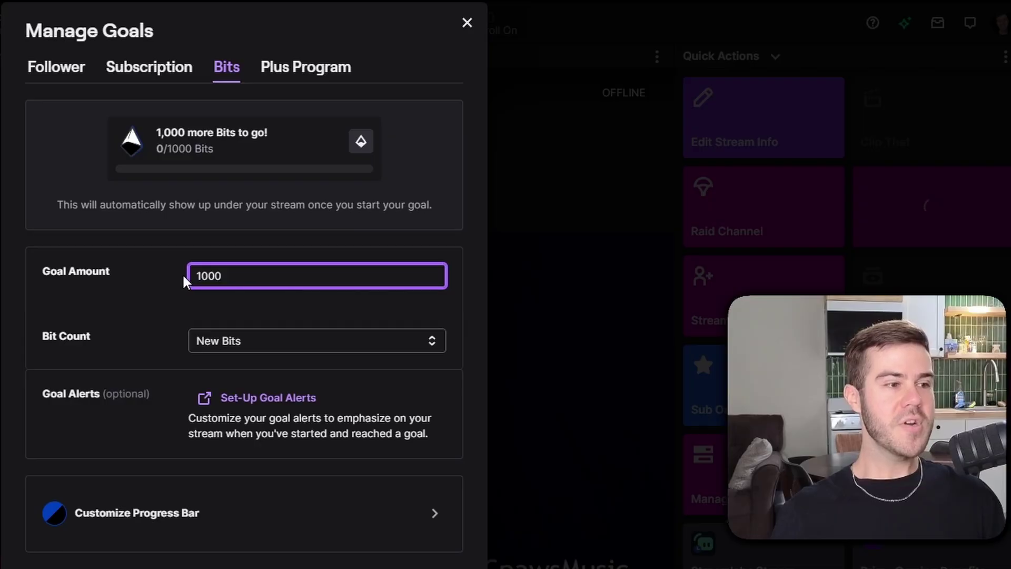
{"action": "left_click_drag", "start_coordinate": [525, 178], "coordinate": [433, 180]}
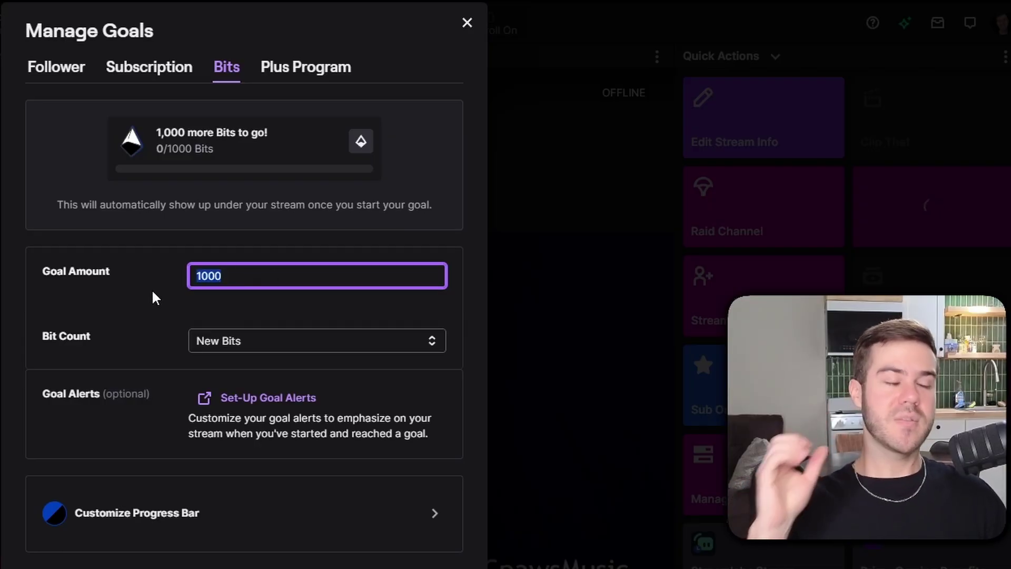
{"action": "double_click", "coordinate": [263, 278]}
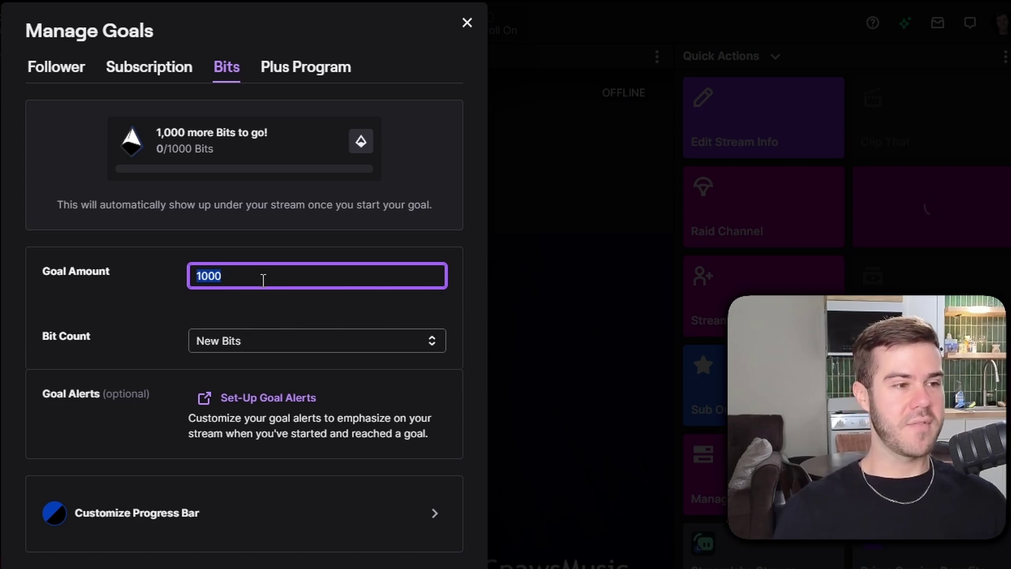
{"action": "left_click", "coordinate": [273, 281]}
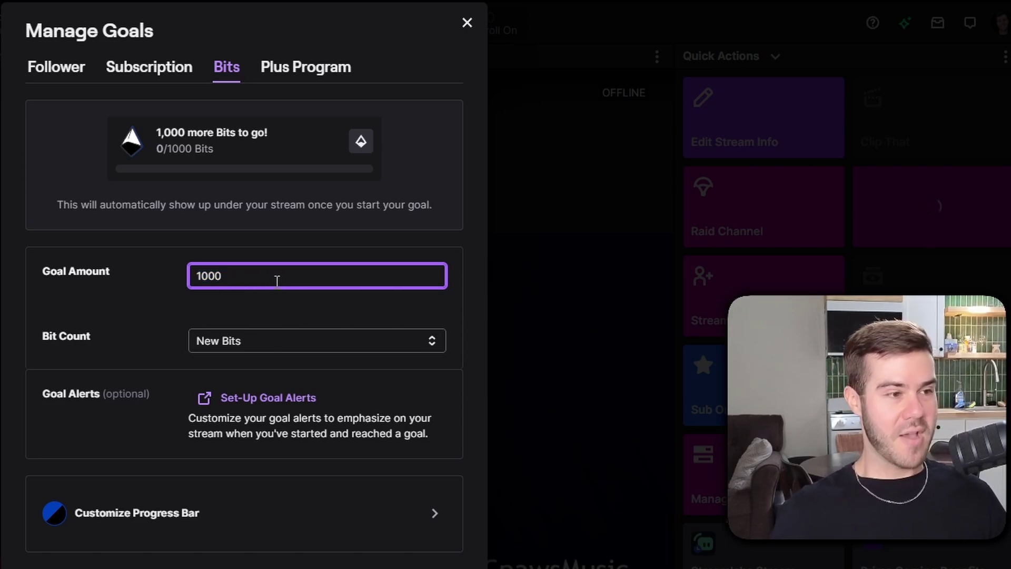
{"action": "type", "text": "0"}
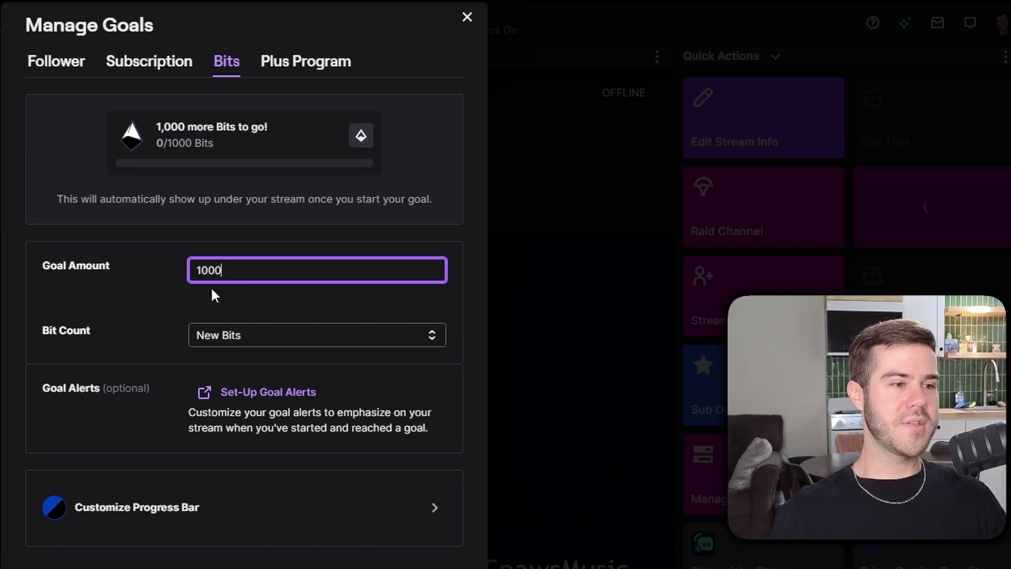
Try New Cheerers as the Bit Count, then settle on counting New Bits.
{"action": "left_click", "coordinate": [300, 340]}
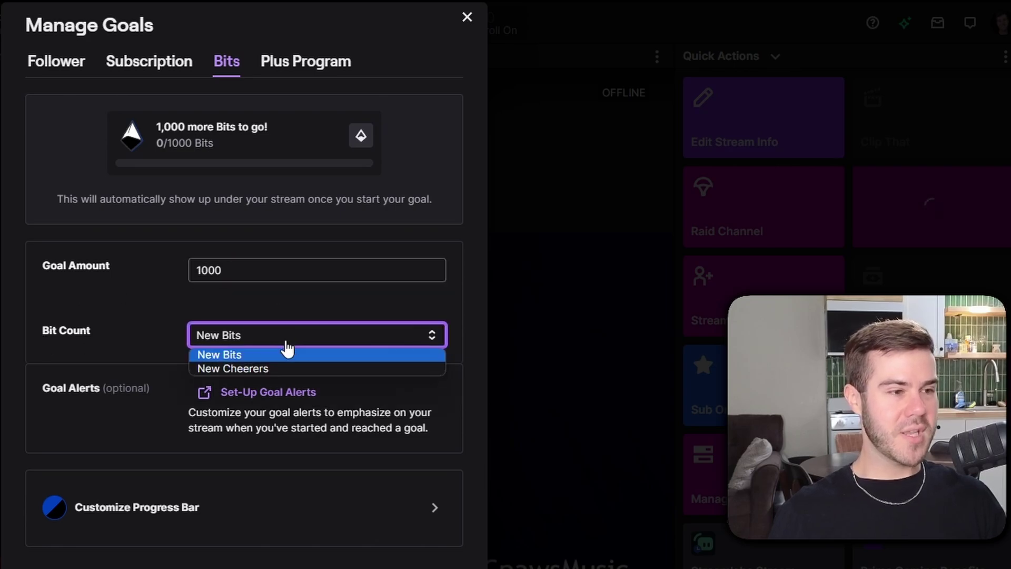
{"action": "left_click", "coordinate": [333, 368]}
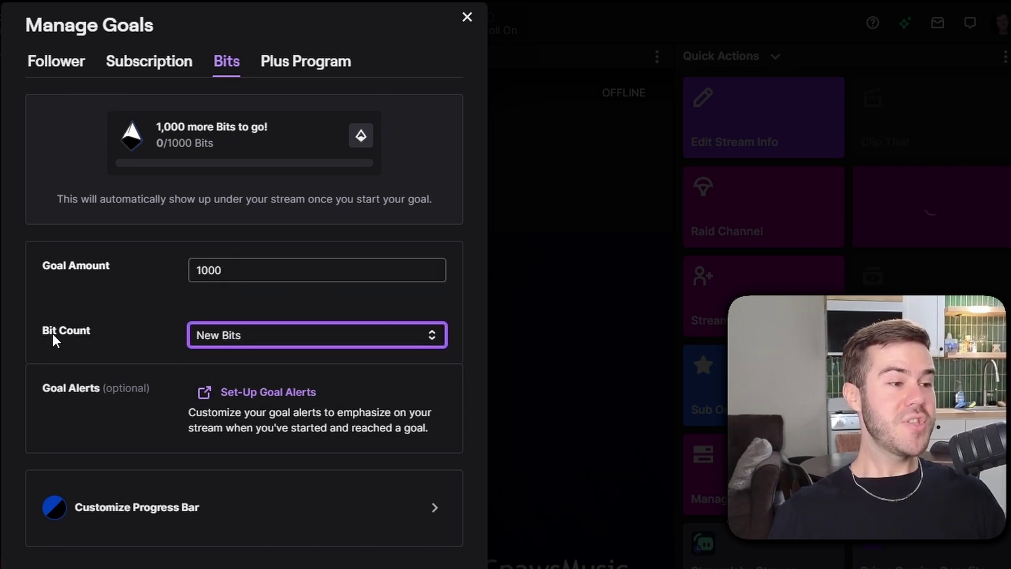
{"action": "left_click", "coordinate": [243, 343]}
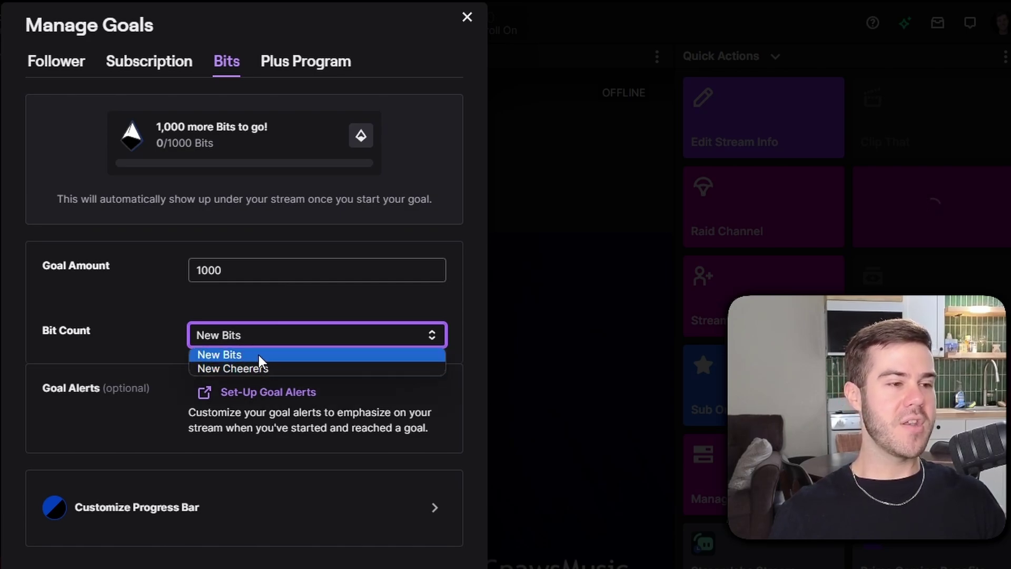
{"action": "left_click", "coordinate": [258, 355]}
{"action": "left_click_drag", "start_coordinate": [157, 126], "coordinate": [292, 133]}
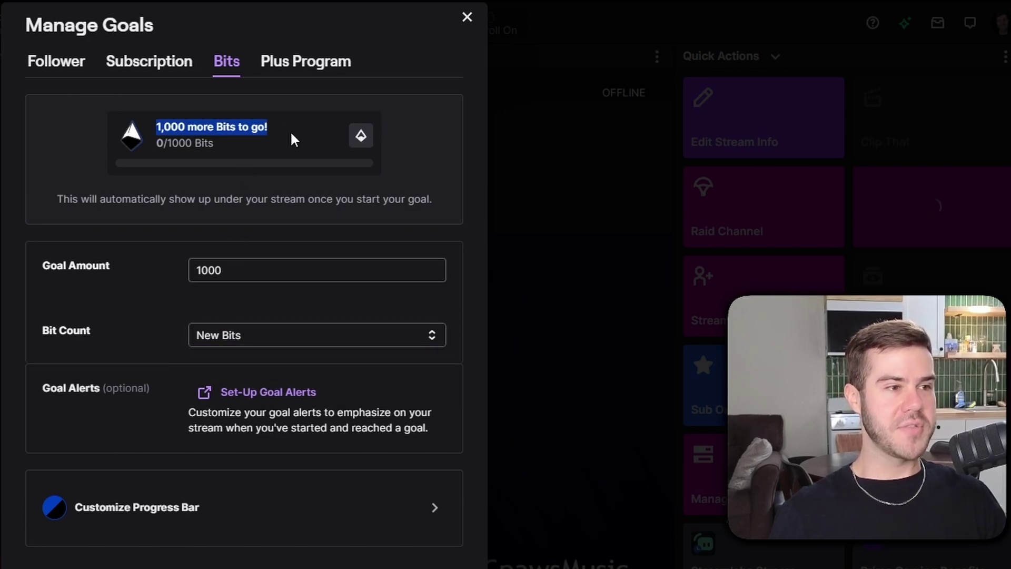
{"action": "left_click", "coordinate": [230, 329]}
{"action": "left_click", "coordinate": [231, 370]}
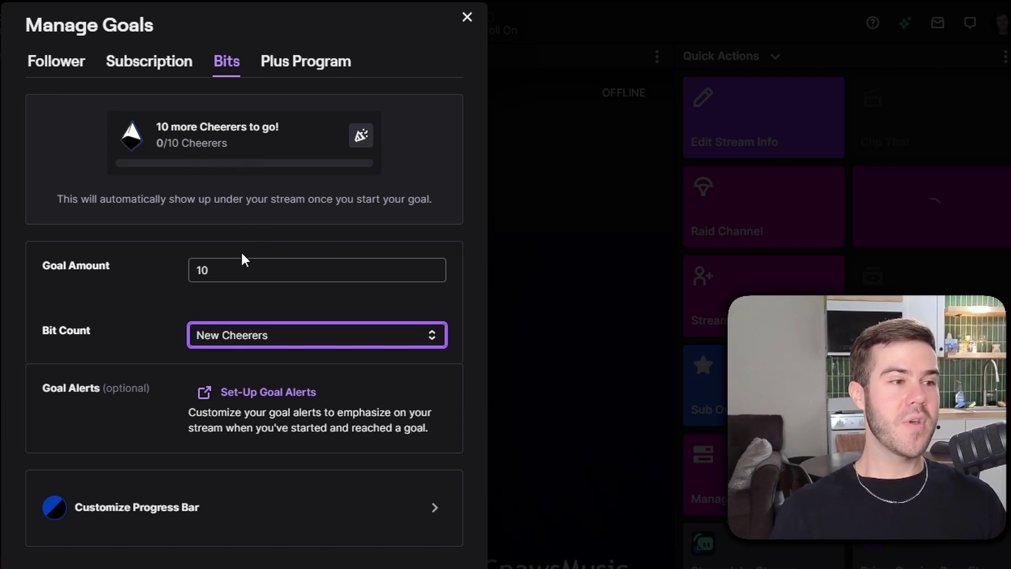
{"action": "left_click", "coordinate": [253, 337]}
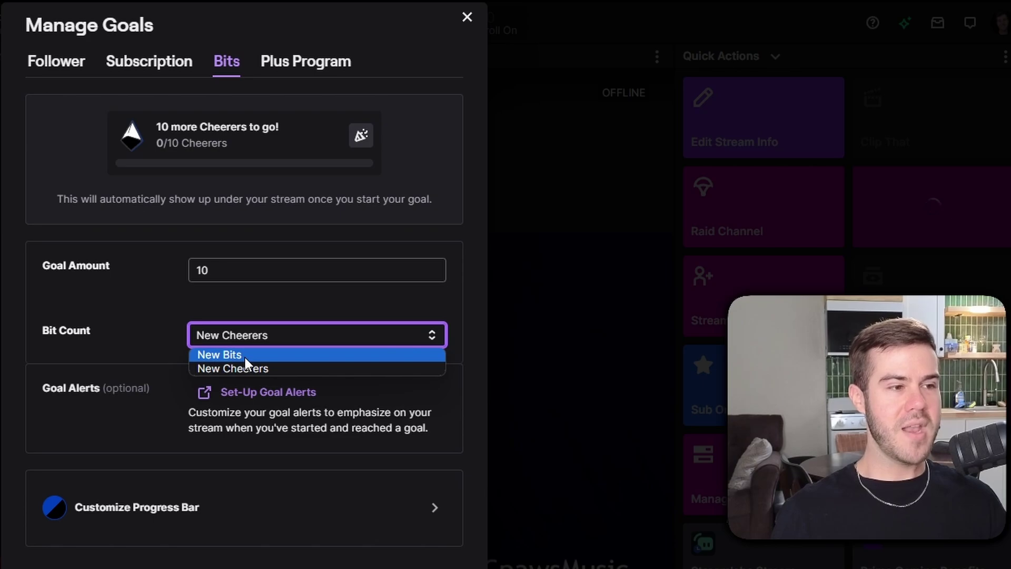
{"action": "left_click", "coordinate": [245, 354]}
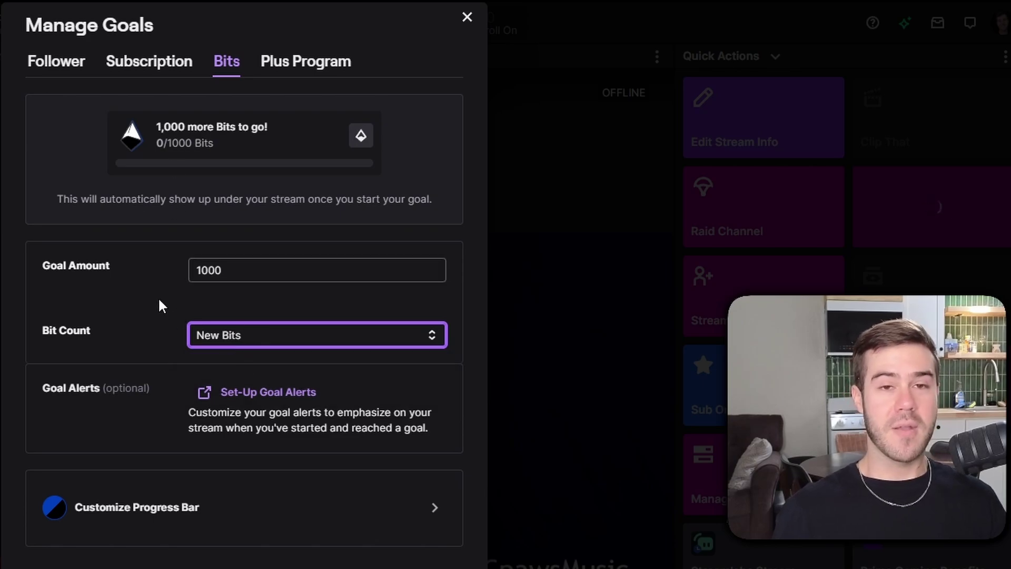
Review the goal alerts description in the 1000 New Bits goal form.
{"action": "left_click", "coordinate": [157, 276]}
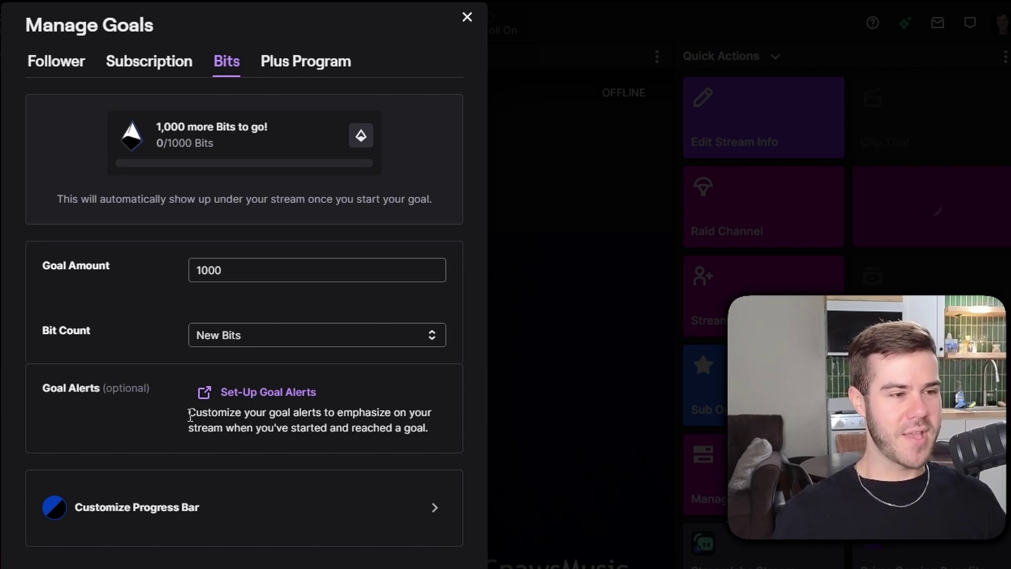
{"action": "left_click_drag", "start_coordinate": [191, 419], "coordinate": [428, 429]}
{"action": "left_click", "coordinate": [360, 435]}
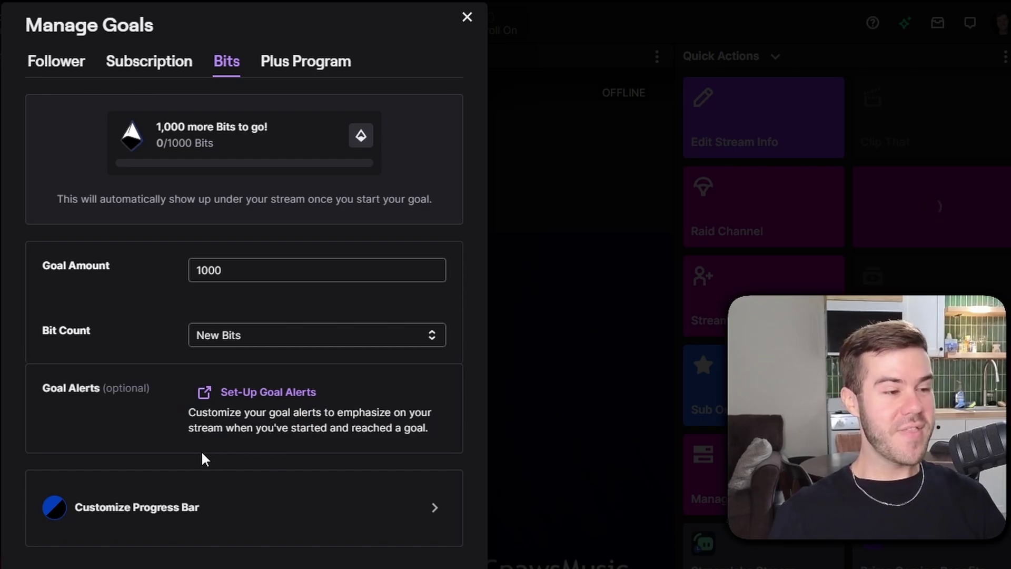
View the Customize Progress Bar themes and copy the goal's Browser Source URL.
{"action": "left_click", "coordinate": [224, 519]}
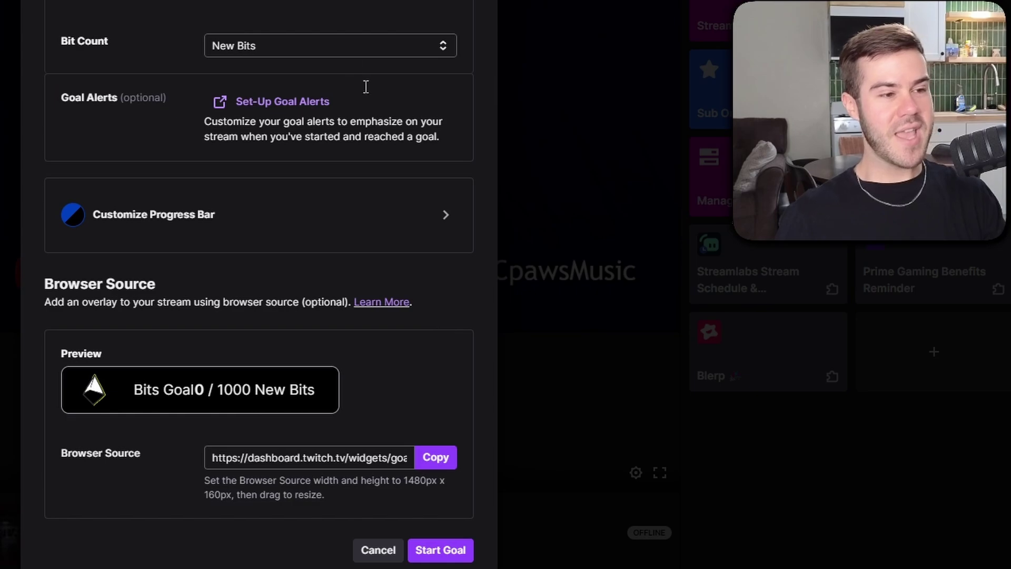
{"action": "scroll", "coordinate": [305, 158], "scroll_direction": "down", "scroll_amount": 1}
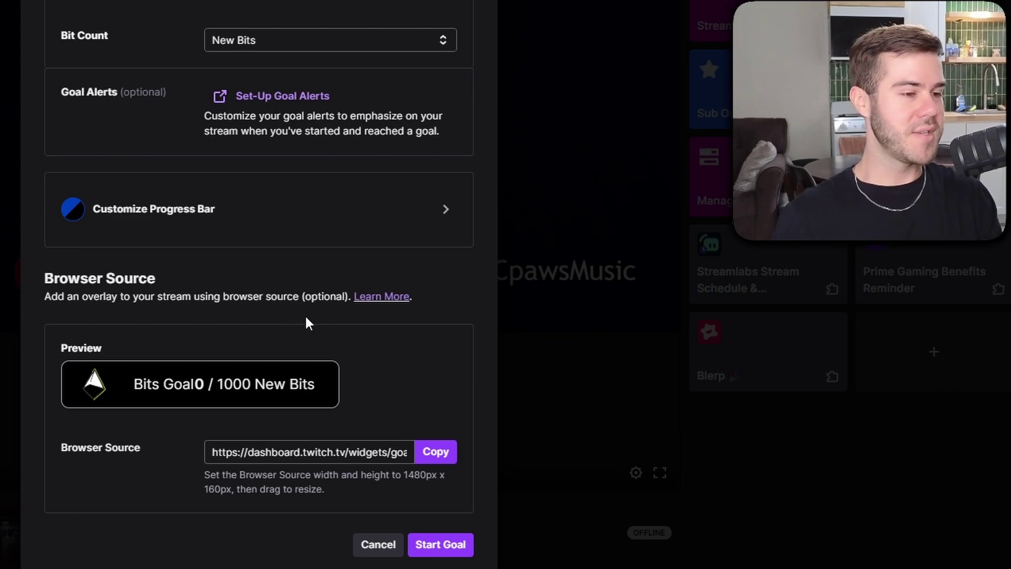
{"action": "left_click", "coordinate": [440, 456]}
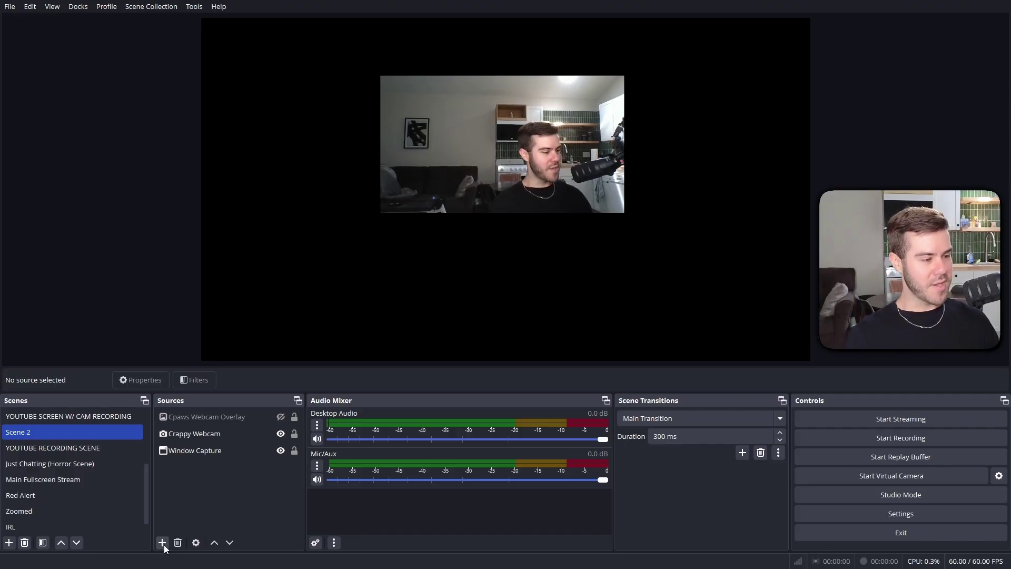
Add a browser source named 'BIT GOAL' and paste in the Twitch goal widget URL.
{"action": "left_click", "coordinate": [162, 545]}
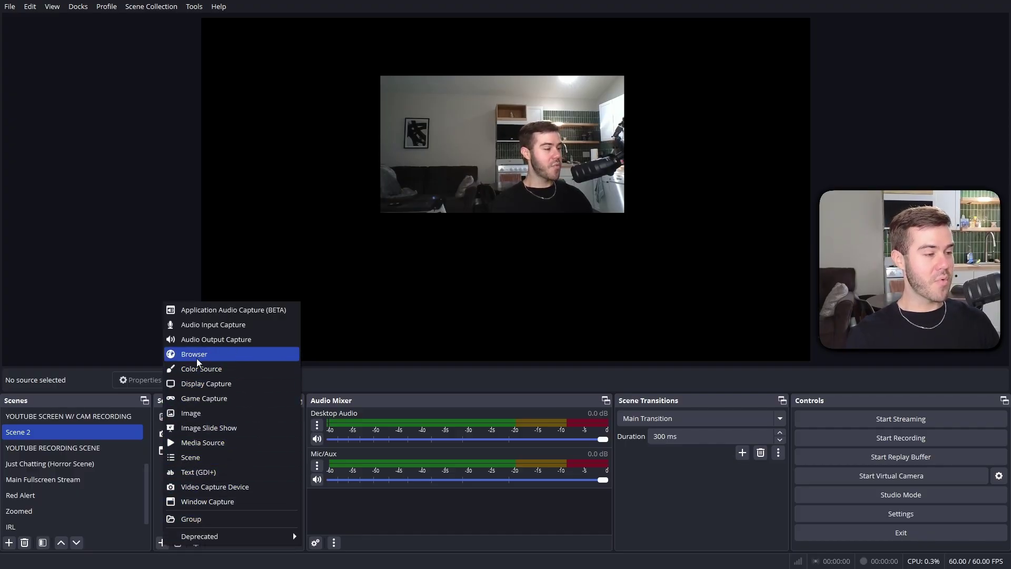
{"action": "left_click", "coordinate": [217, 356]}
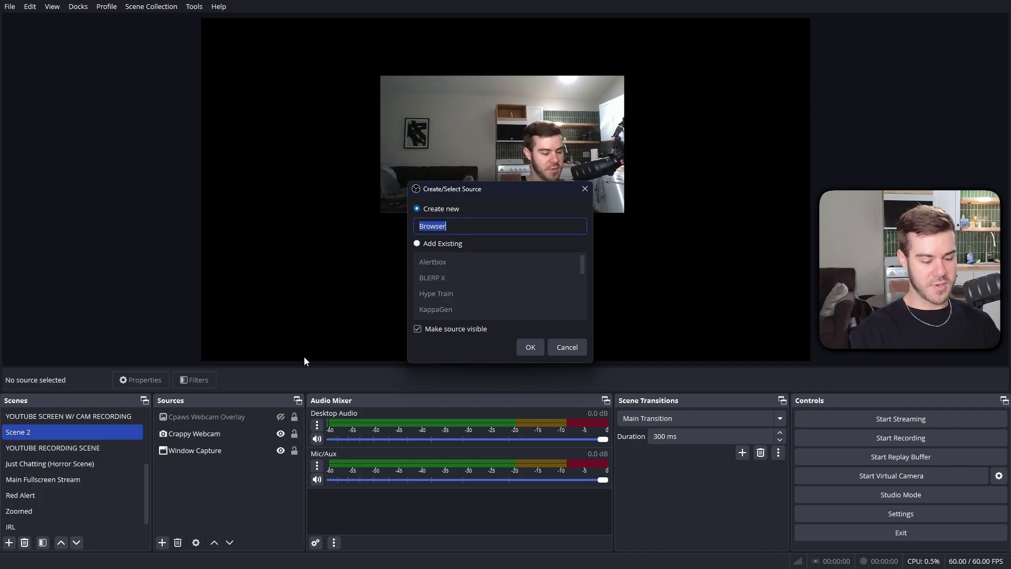
{"action": "type", "text": "BIT GOAL"}
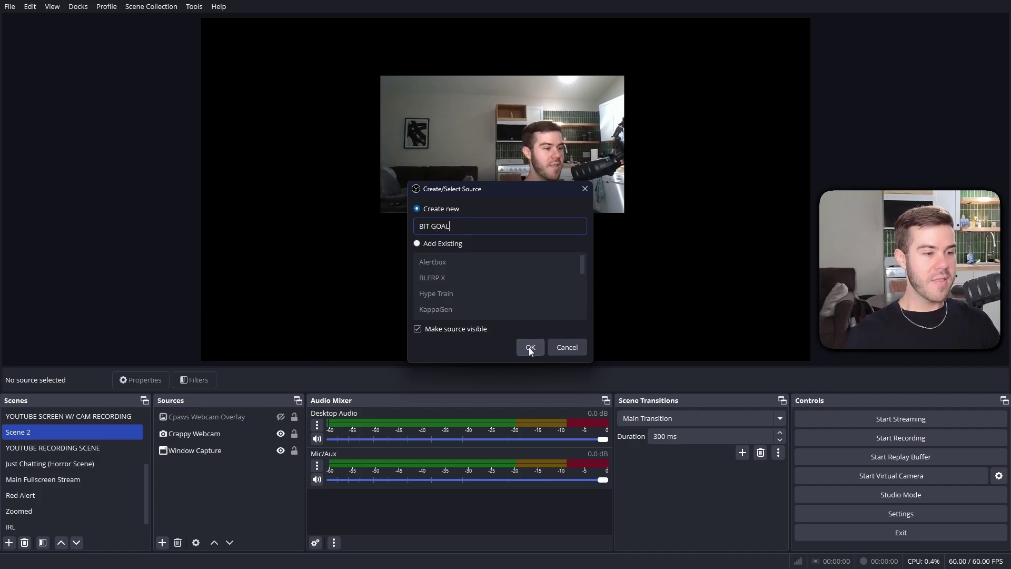
{"action": "left_click", "coordinate": [529, 348]}
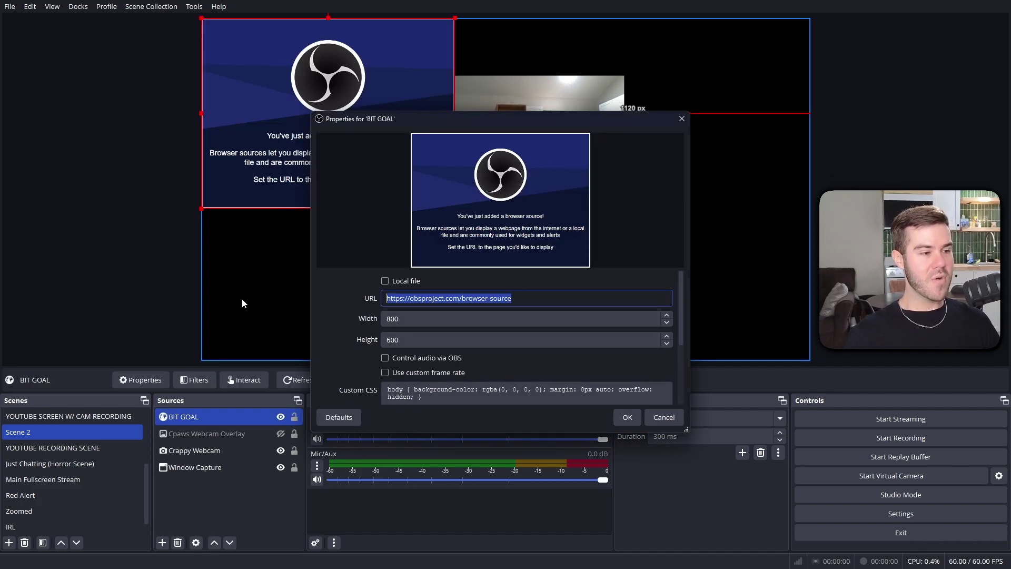
{"action": "key", "text": "ctrl+v"}
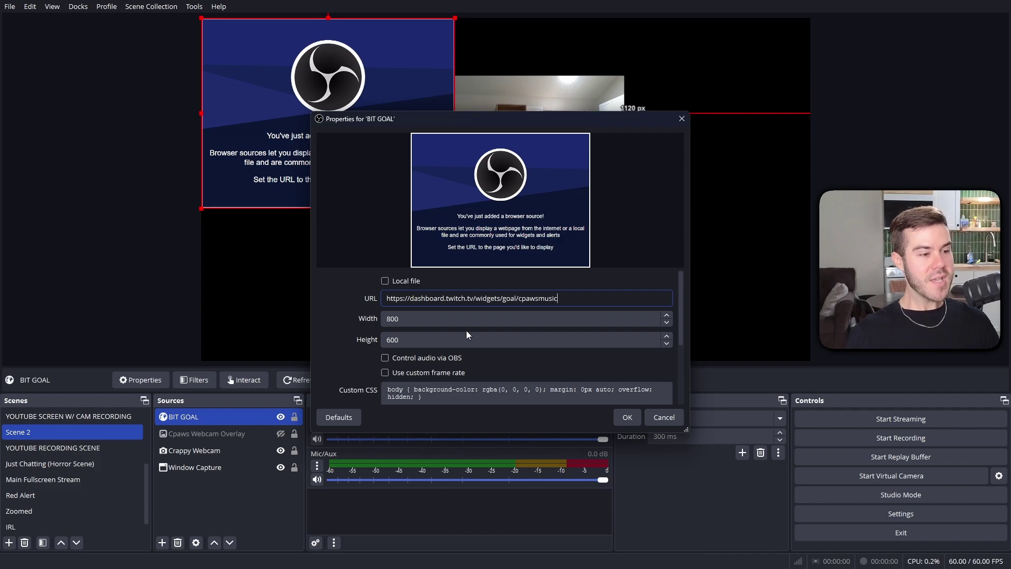
Confirm the browser source and drag the Sub 22 Goal overlay into position on the canvas.
{"action": "left_click", "coordinate": [623, 418]}
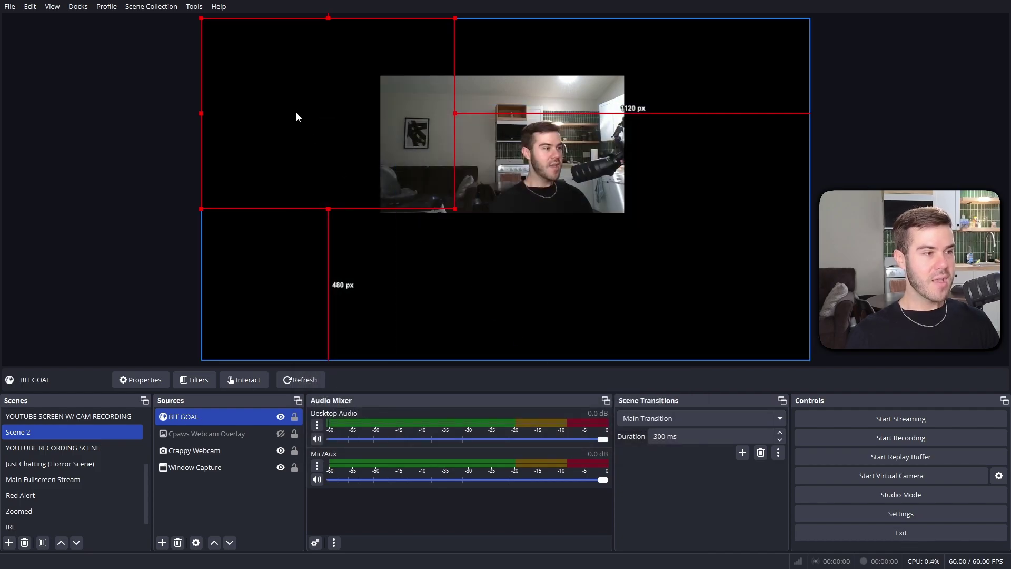
{"action": "left_click_drag", "start_coordinate": [305, 98], "coordinate": [387, 171]}
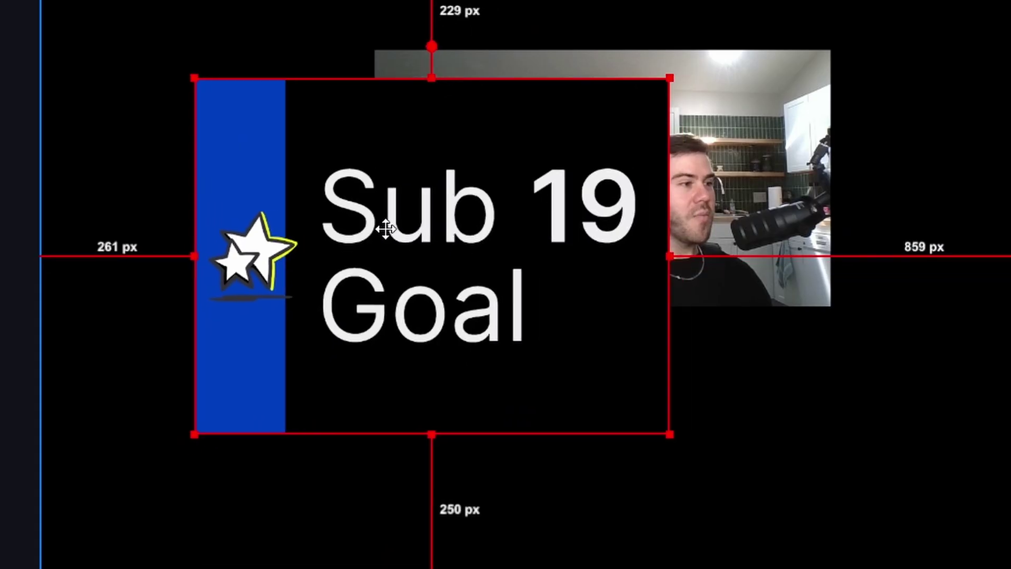
{"action": "left_click_drag", "start_coordinate": [386, 228], "coordinate": [325, 213]}
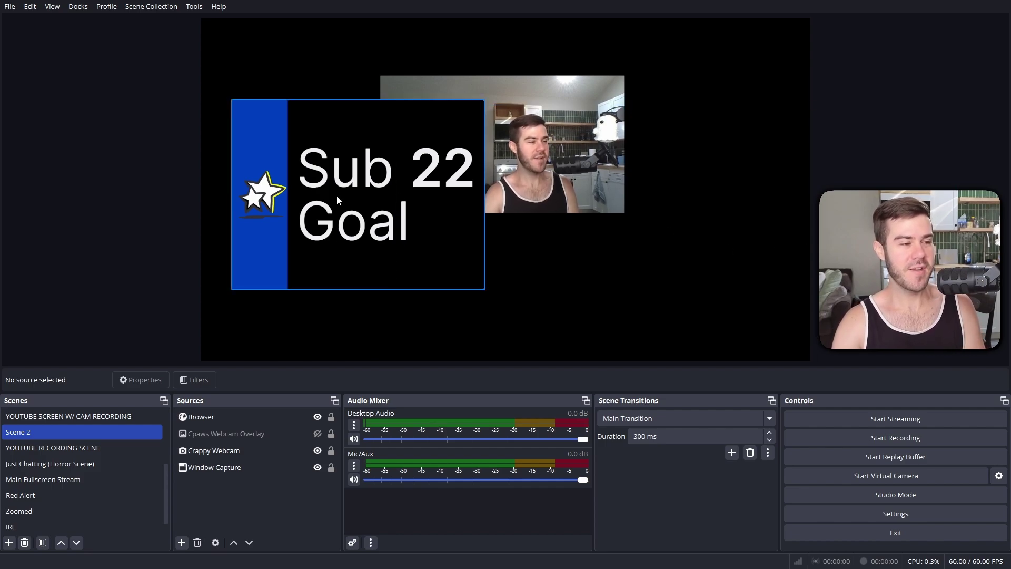
{"action": "left_click_drag", "start_coordinate": [354, 195], "coordinate": [374, 192]}
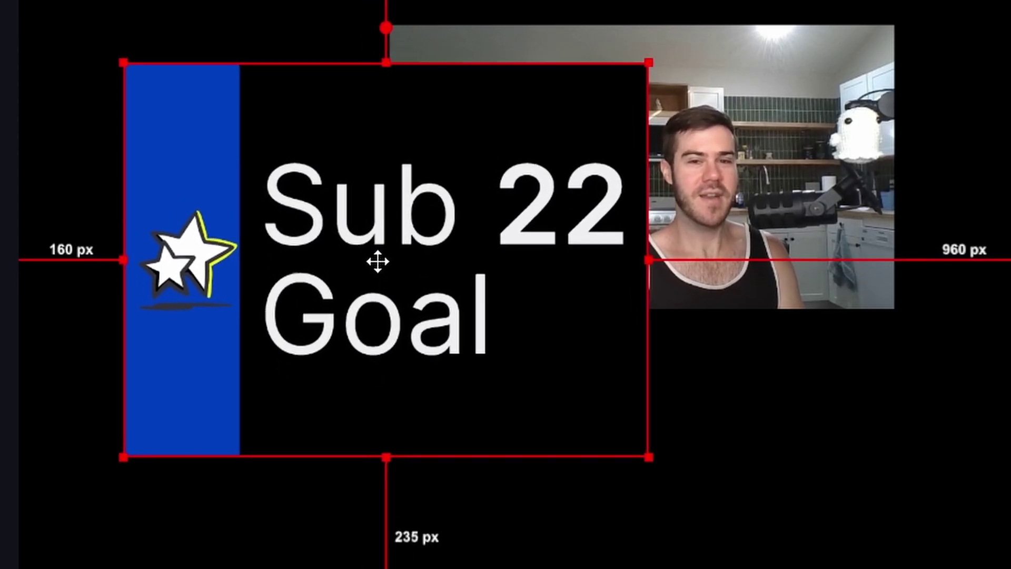
{"action": "left_click_drag", "start_coordinate": [377, 261], "coordinate": [375, 257]}
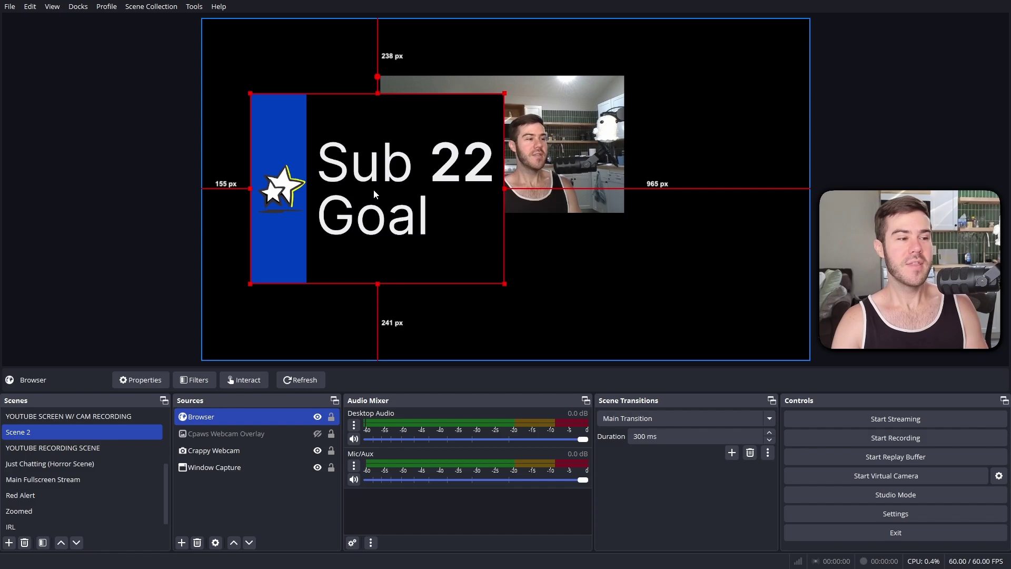
{"action": "left_click_drag", "start_coordinate": [366, 209], "coordinate": [367, 214]}
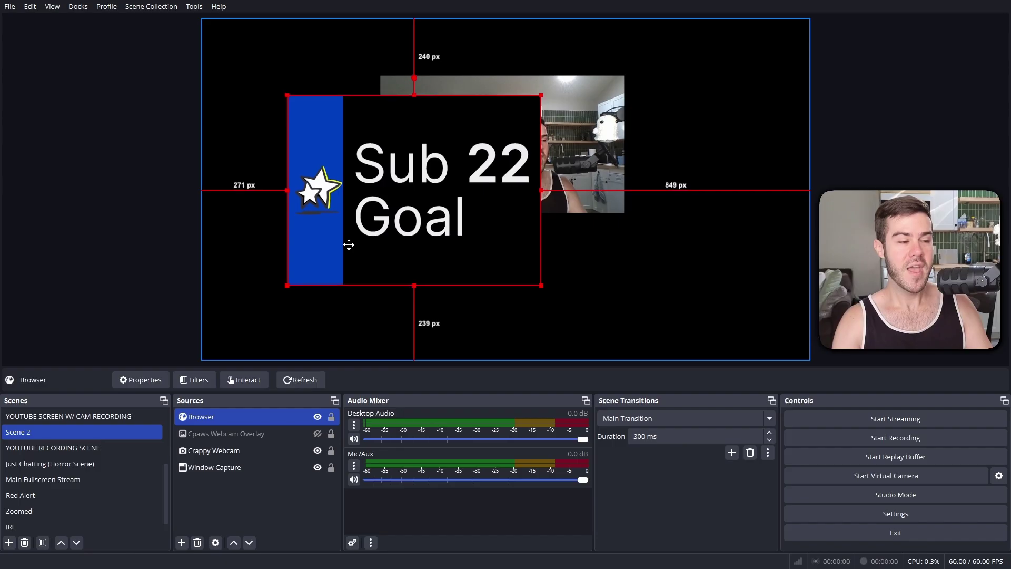
{"action": "mouse_move", "coordinate": [345, 242]}
{"action": "left_mouse_down"}
{"action": "mouse_move", "coordinate": [368, 249]}
{"action": "mouse_move", "coordinate": [359, 254]}
{"action": "left_mouse_up"}
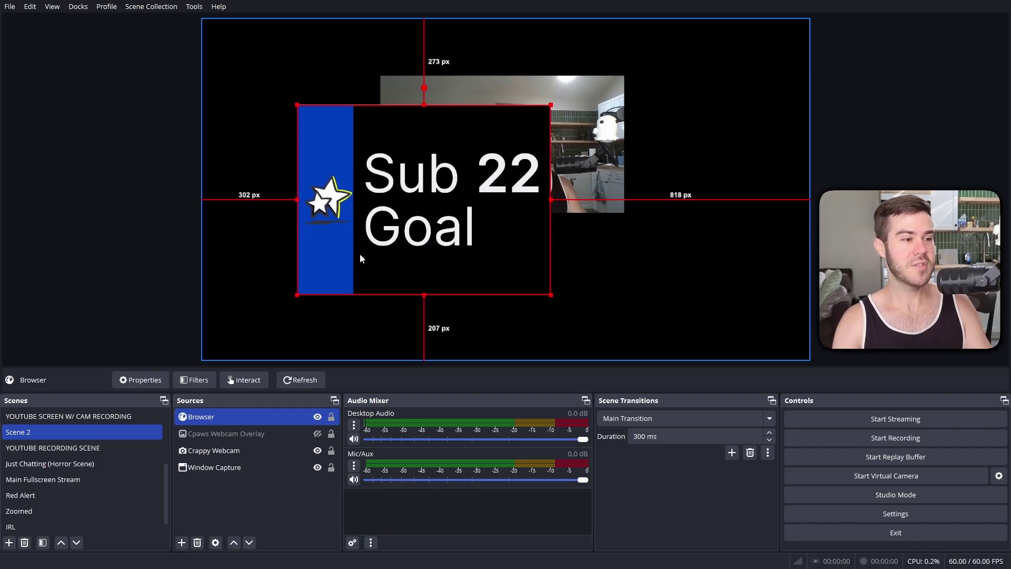
Set the goal browser source's width to 1480 and height to 160.
{"action": "double_click", "coordinate": [223, 419]}
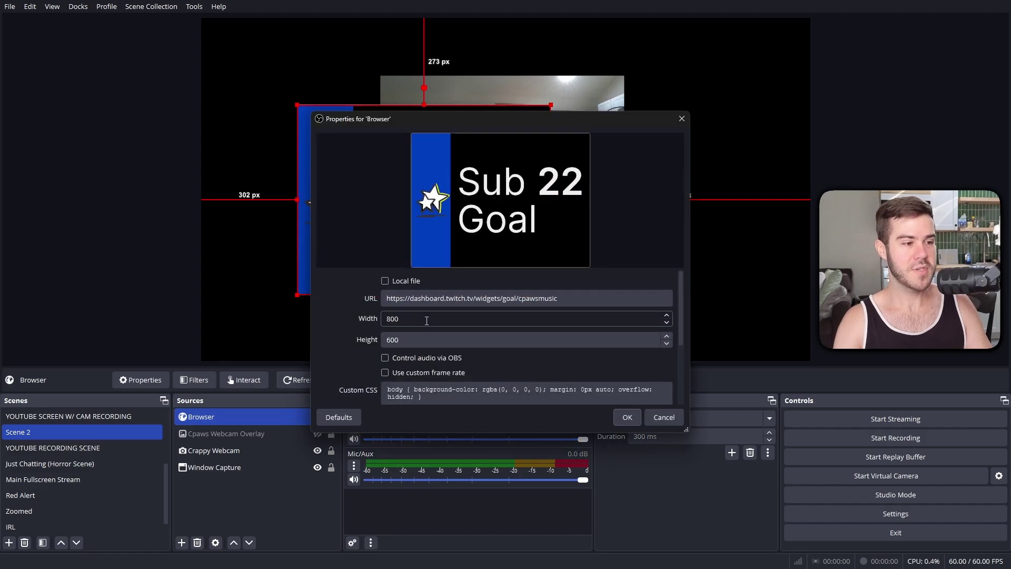
{"action": "left_click_drag", "start_coordinate": [426, 321], "coordinate": [357, 324]}
{"action": "type", "text": "1480"}
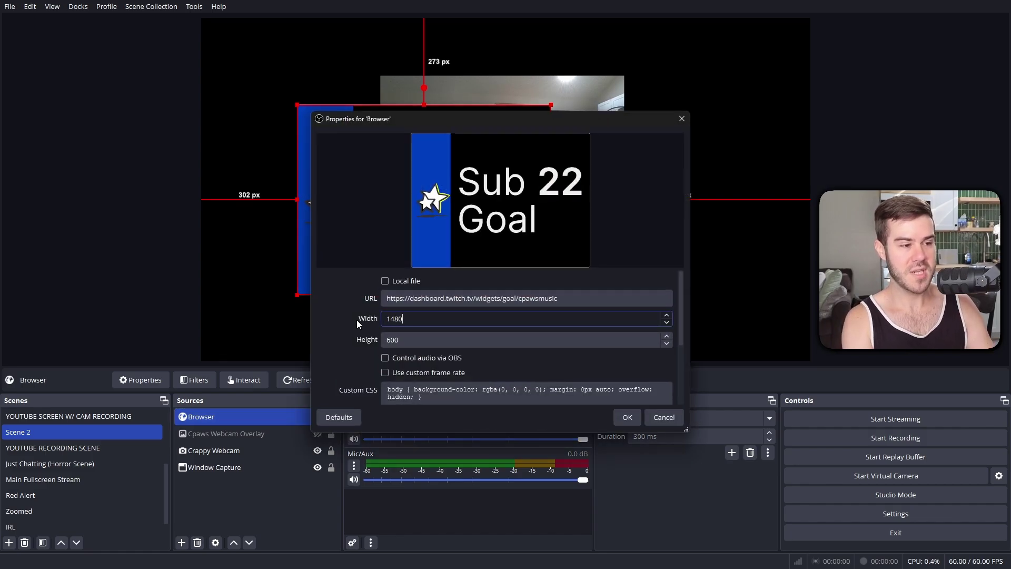
{"action": "key", "text": "Tab"}
{"action": "type", "text": "160"}
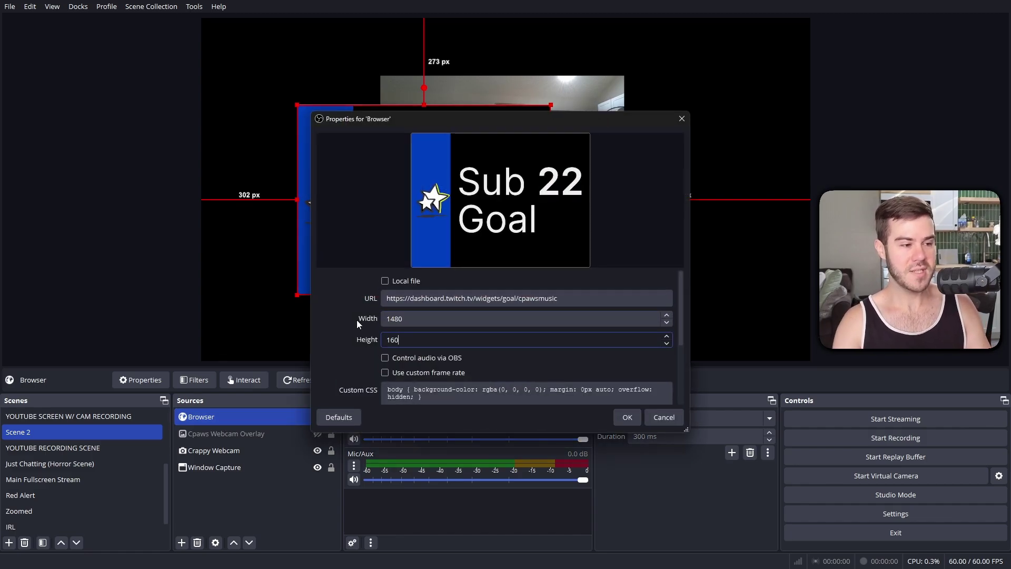
{"action": "left_click", "coordinate": [627, 417]}
Move and resize the wide Sub Goal bar toward the bottom of the canvas.
{"action": "left_click_drag", "start_coordinate": [652, 130], "coordinate": [625, 298]}
{"action": "left_click_drag", "start_coordinate": [732, 274], "coordinate": [572, 310]}
{"action": "left_click_drag", "start_coordinate": [328, 307], "coordinate": [416, 309]}
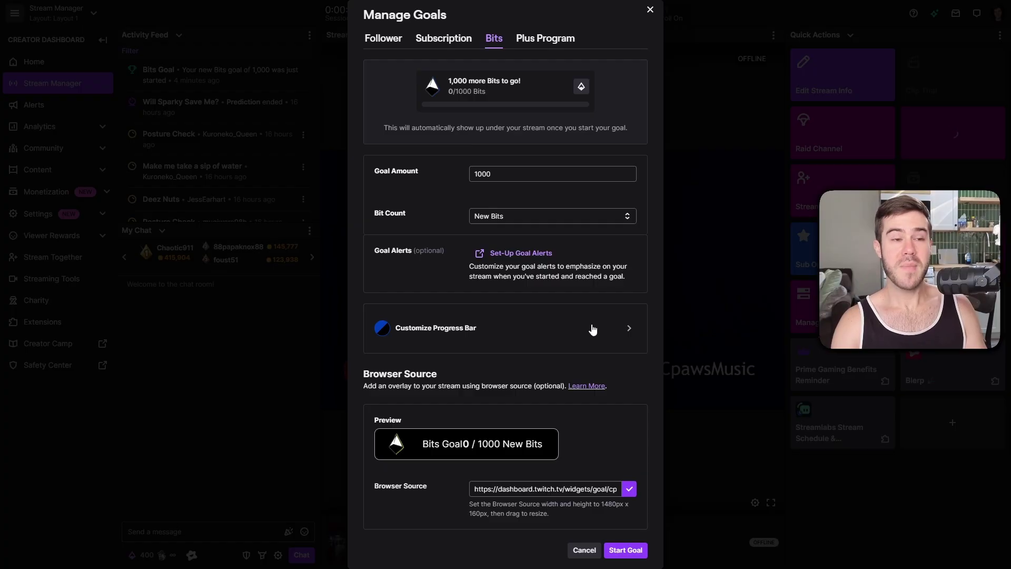
Review the Subscription goal settings, then start the 1,000-Bits goal from the Bits tab.
{"action": "left_click", "coordinate": [446, 41]}
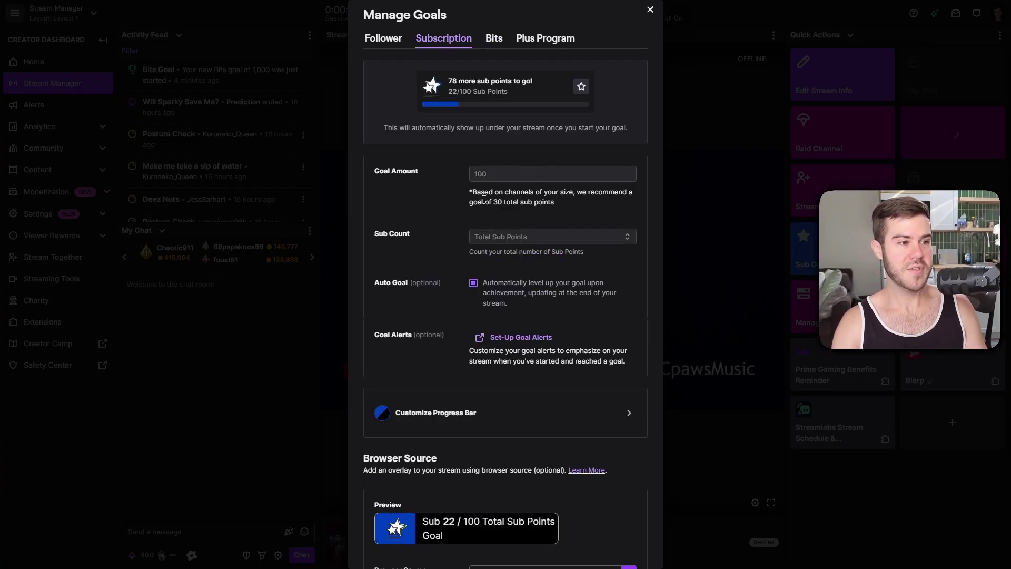
{"action": "scroll", "coordinate": [489, 286], "scroll_direction": "down", "scroll_amount": 2}
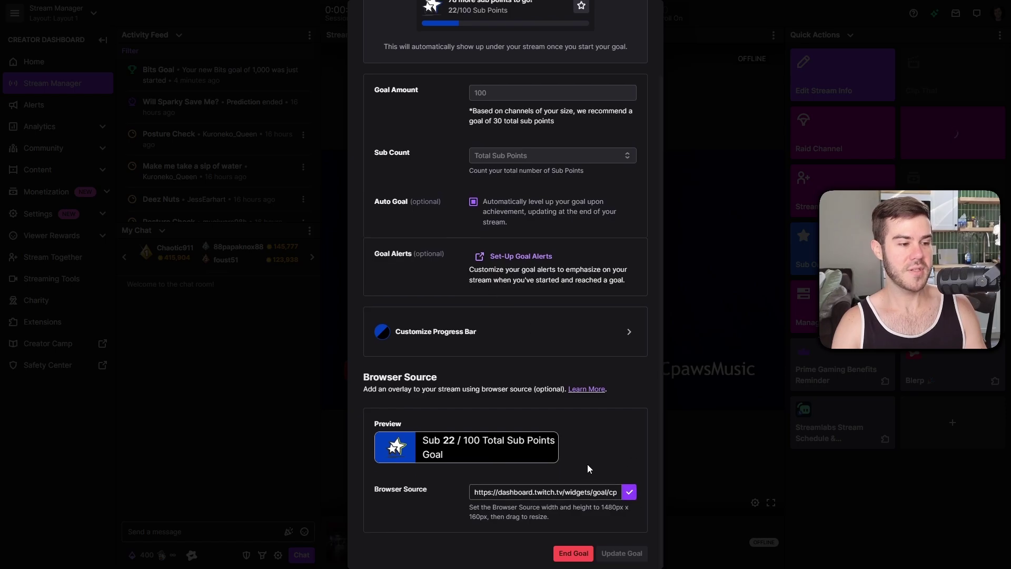
{"action": "scroll", "coordinate": [586, 464], "scroll_direction": "up", "scroll_amount": 2}
{"action": "left_click", "coordinate": [494, 42]}
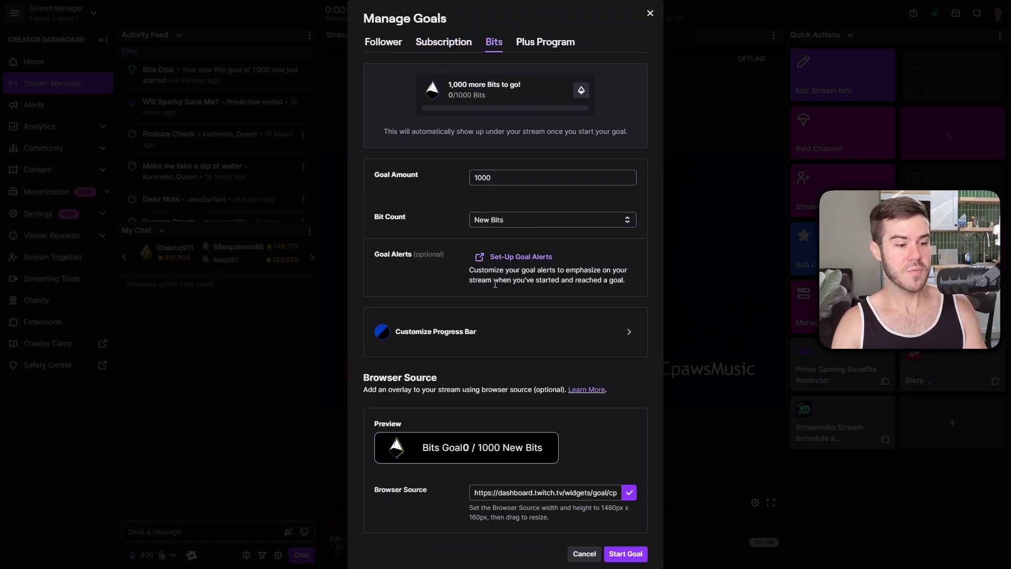
{"action": "scroll", "coordinate": [495, 284], "scroll_direction": "down", "scroll_amount": 1}
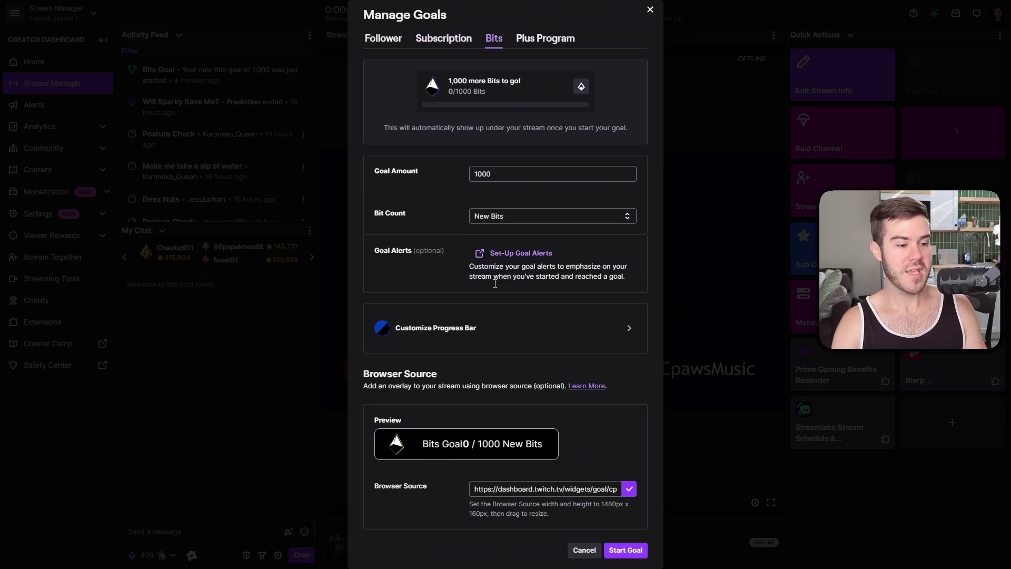
{"action": "left_click", "coordinate": [633, 554]}
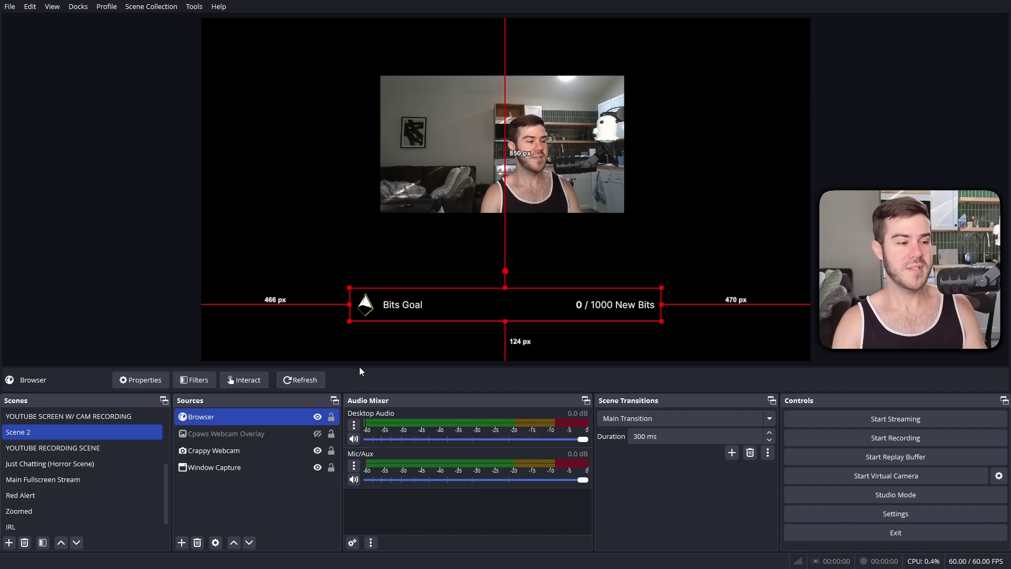
Refresh the OBS goal browser source's page cache so it shows Bits Goal 0 / 1000.
{"action": "double_click", "coordinate": [240, 416]}
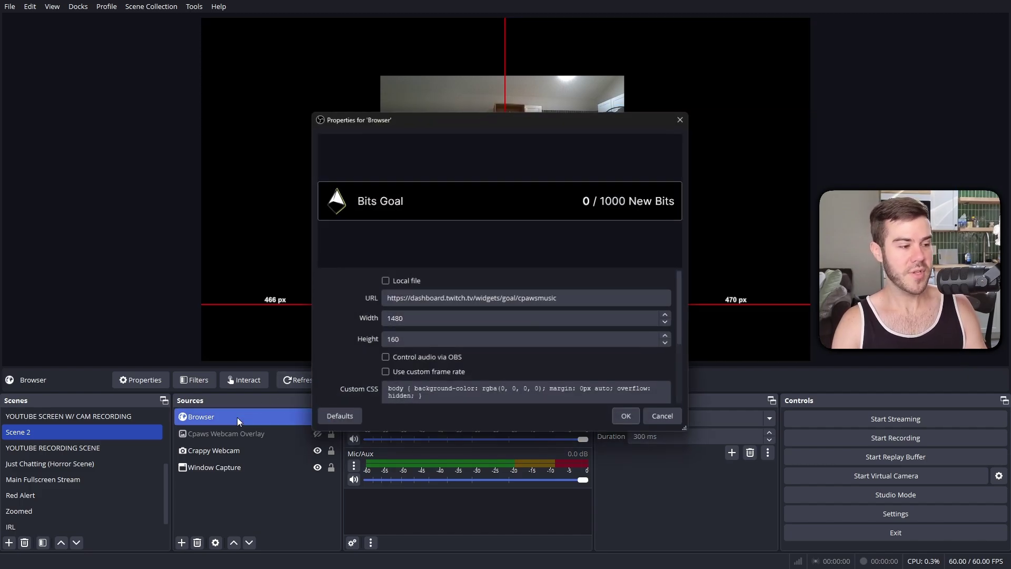
{"action": "scroll", "coordinate": [339, 374], "scroll_direction": "down", "scroll_amount": 5}
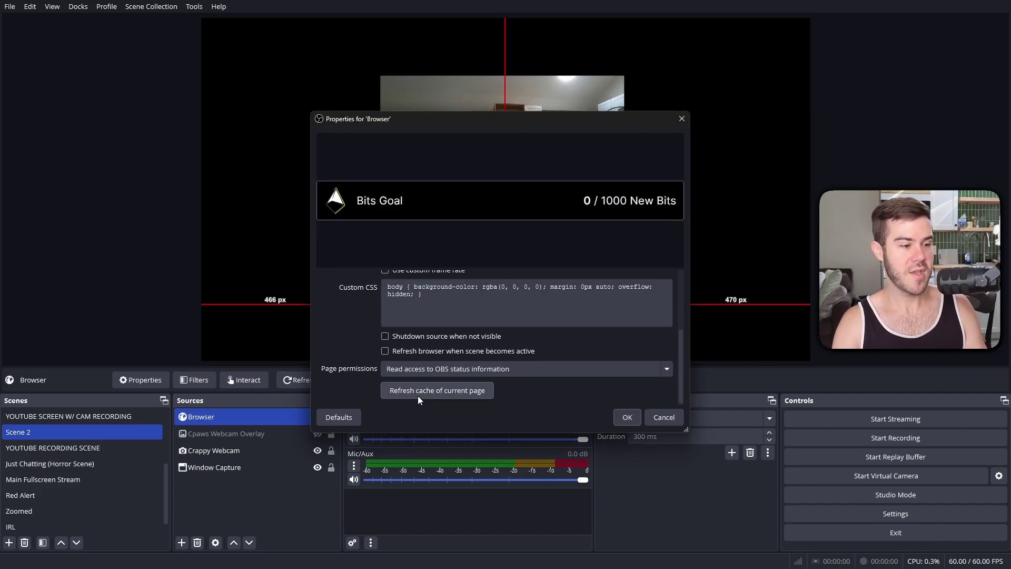
{"action": "left_click", "coordinate": [444, 394]}
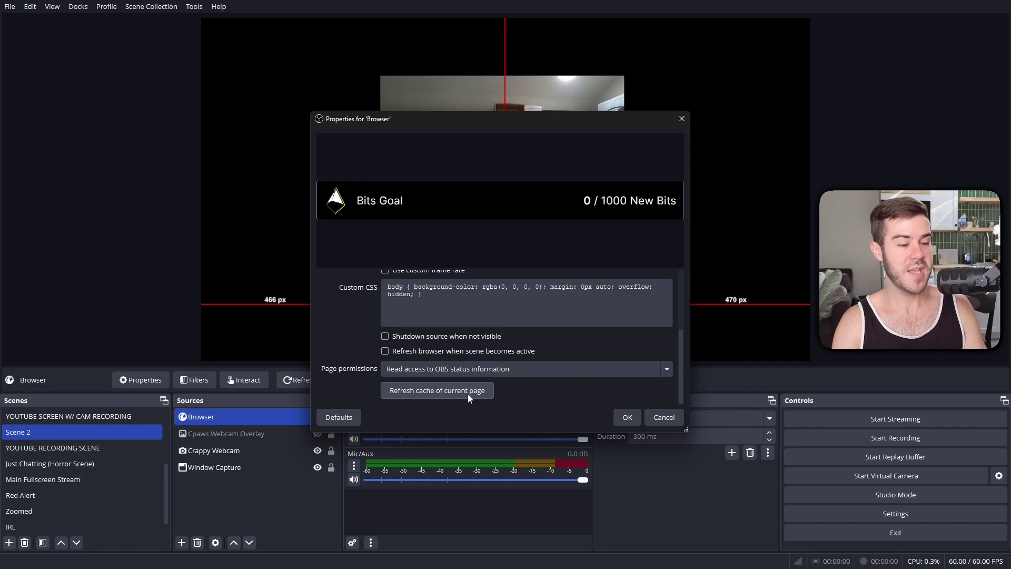
{"action": "left_click", "coordinate": [627, 417]}
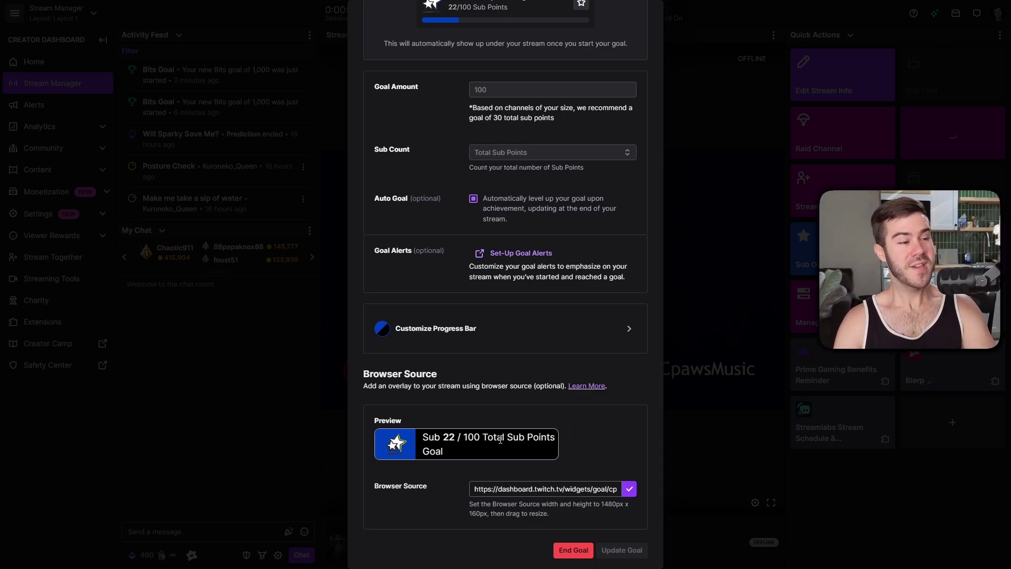
Select the Subscription goal's Browser Source URL in Manage Goals.
{"action": "scroll", "coordinate": [463, 434], "scroll_direction": "up", "scroll_amount": 1}
{"action": "scroll", "coordinate": [416, 405], "scroll_direction": "down", "scroll_amount": 1}
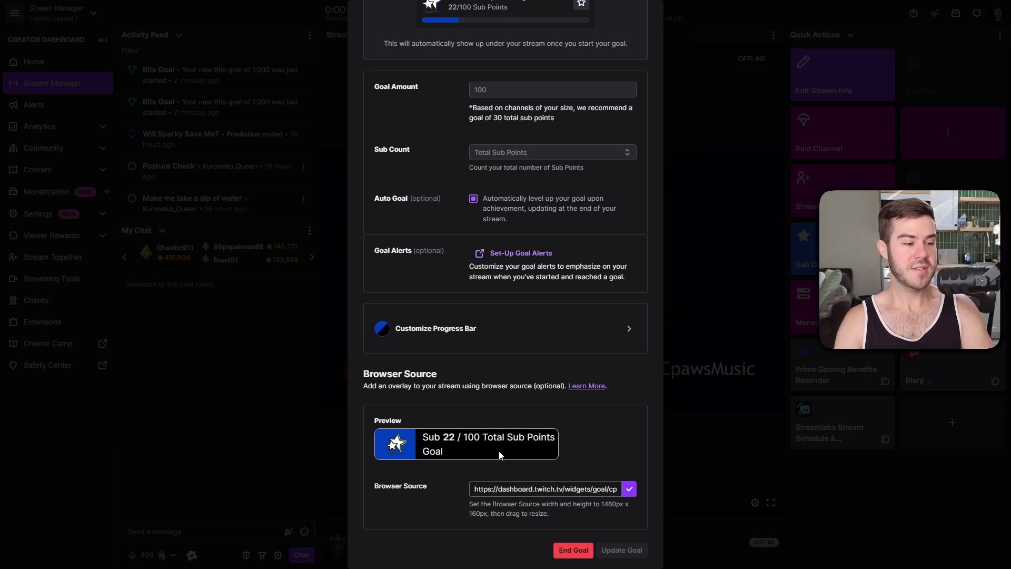
{"action": "scroll", "coordinate": [489, 437], "scroll_direction": "up", "scroll_amount": 2}
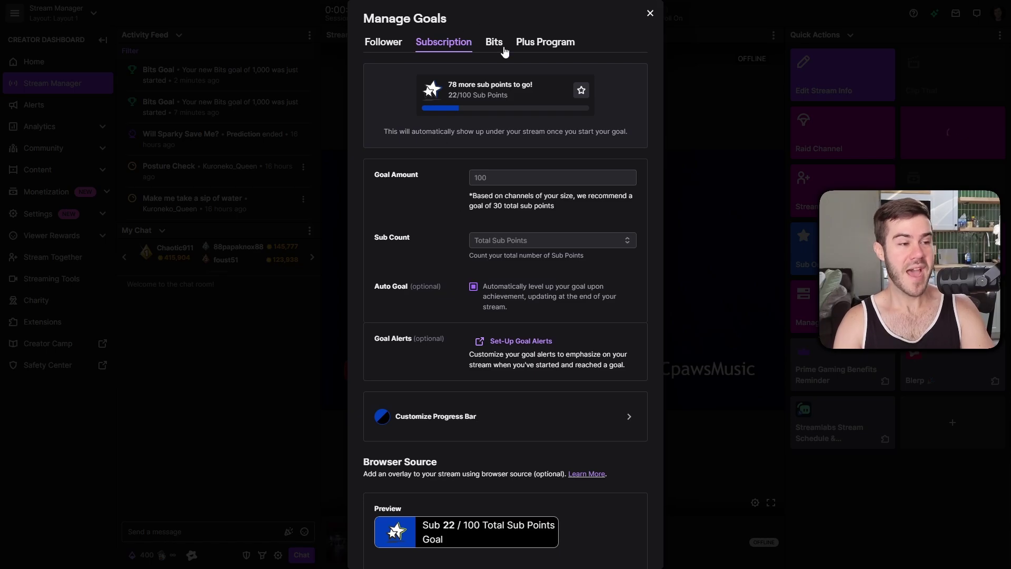
{"action": "scroll", "coordinate": [497, 374], "scroll_direction": "down", "scroll_amount": 2}
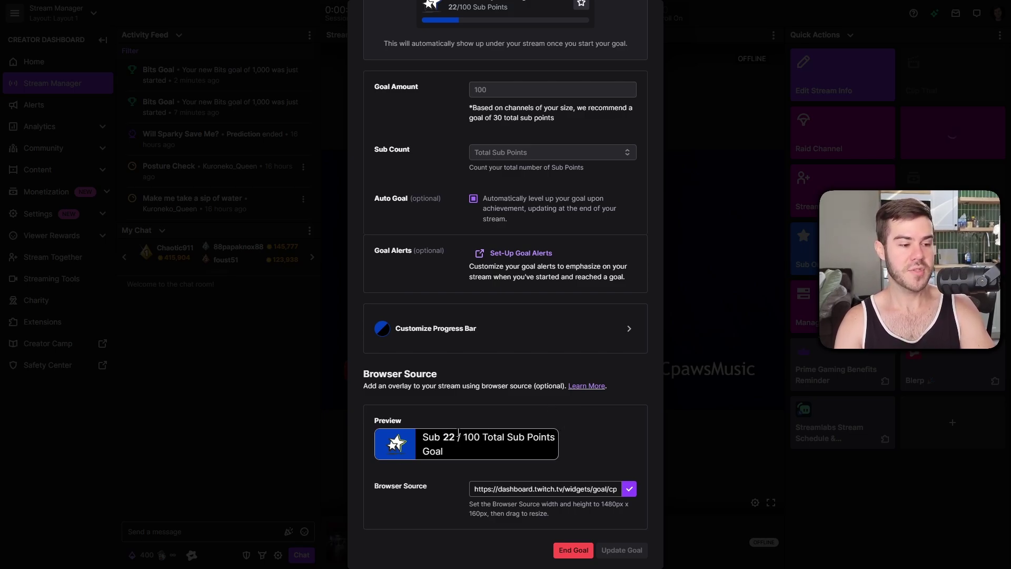
{"action": "left_click", "coordinate": [488, 487]}
{"action": "left_click_drag", "start_coordinate": [594, 487], "coordinate": [657, 492]}
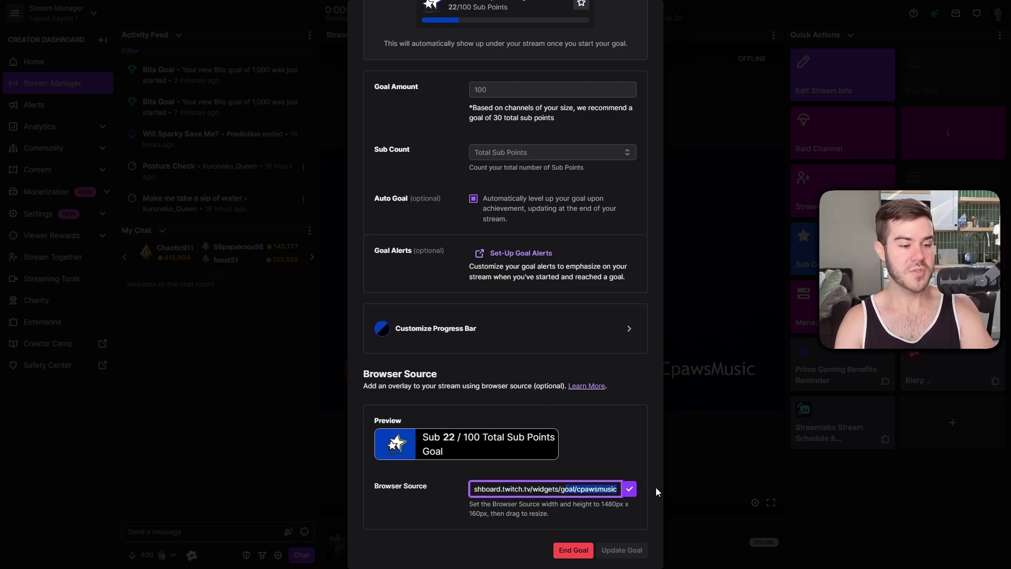
Select the Bits goal's Browser Source URL and close the goals manager.
{"action": "scroll", "coordinate": [536, 408], "scroll_direction": "up", "scroll_amount": 2}
{"action": "left_click", "coordinate": [493, 38]}
{"action": "left_click_drag", "start_coordinate": [492, 488], "coordinate": [630, 497]}
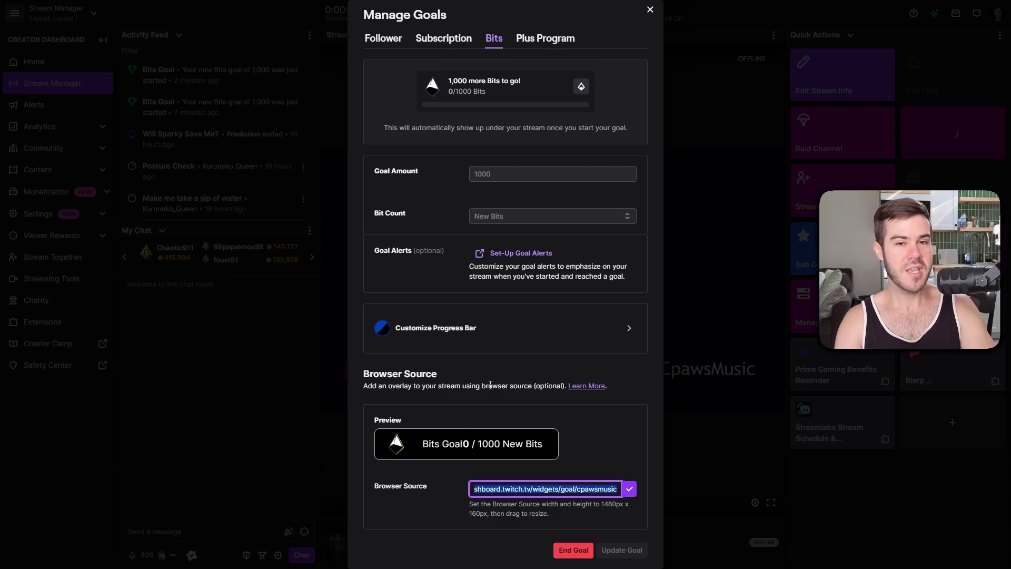
{"action": "double_click", "coordinate": [464, 389]}
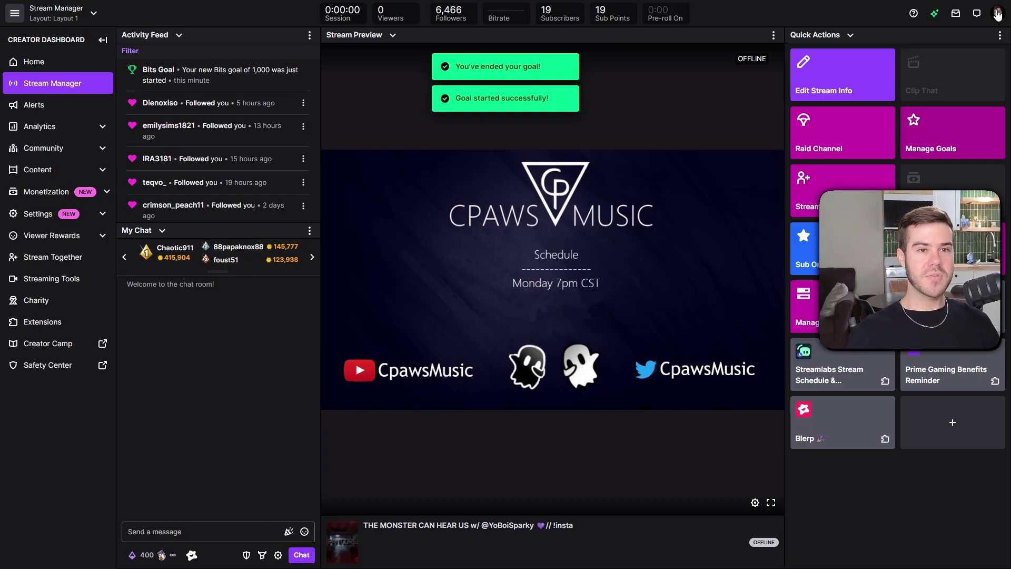
Go to the CpawsMusic channel page from the account menu.
{"action": "left_click", "coordinate": [996, 14]}
{"action": "left_click", "coordinate": [934, 92]}
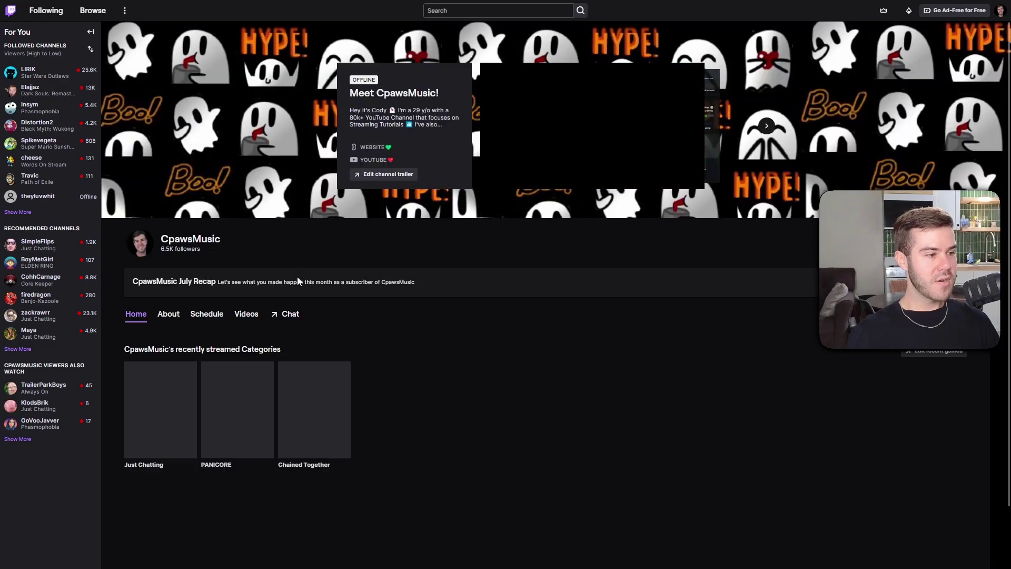
{"action": "left_click", "coordinate": [290, 315]}
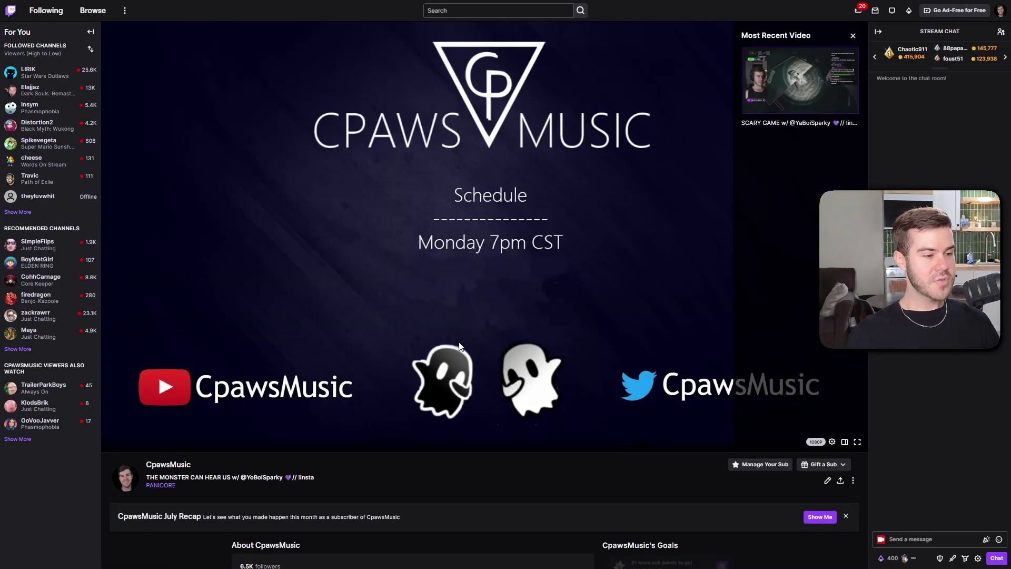
Show the channel's Goals section with the 1,000-Bits goal beside the sub goal.
{"action": "scroll", "coordinate": [469, 327], "scroll_direction": "down", "scroll_amount": 6}
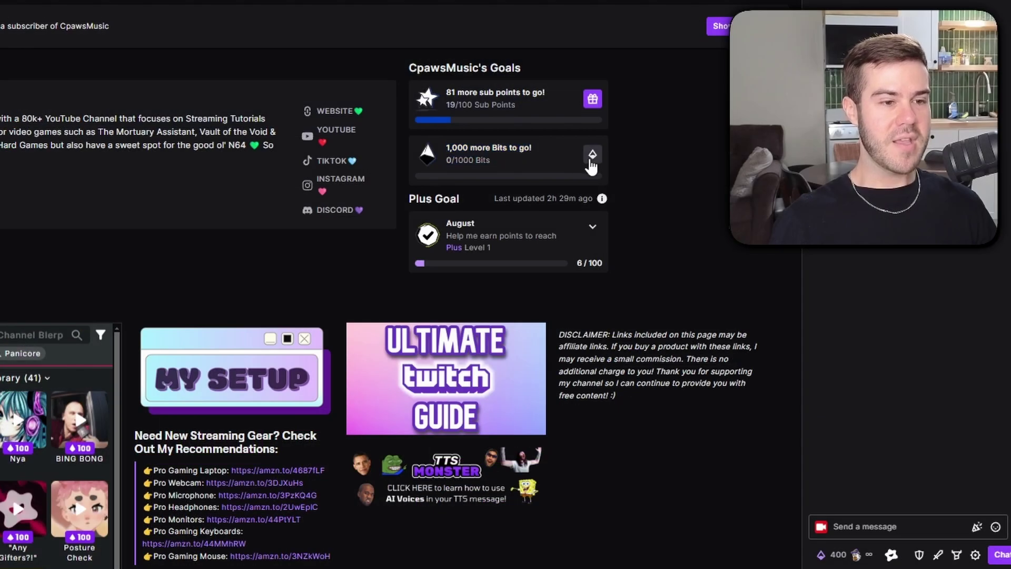
{"action": "left_click", "coordinate": [592, 156]}
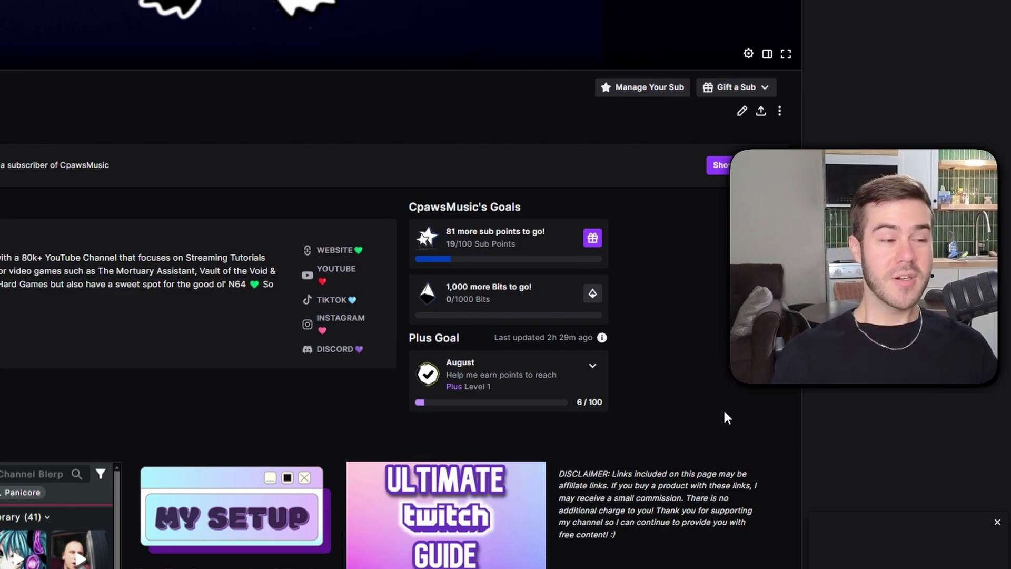
{"action": "scroll", "coordinate": [724, 410], "scroll_direction": "up", "scroll_amount": 4}
{"action": "scroll", "coordinate": [724, 416], "scroll_direction": "up", "scroll_amount": 4}
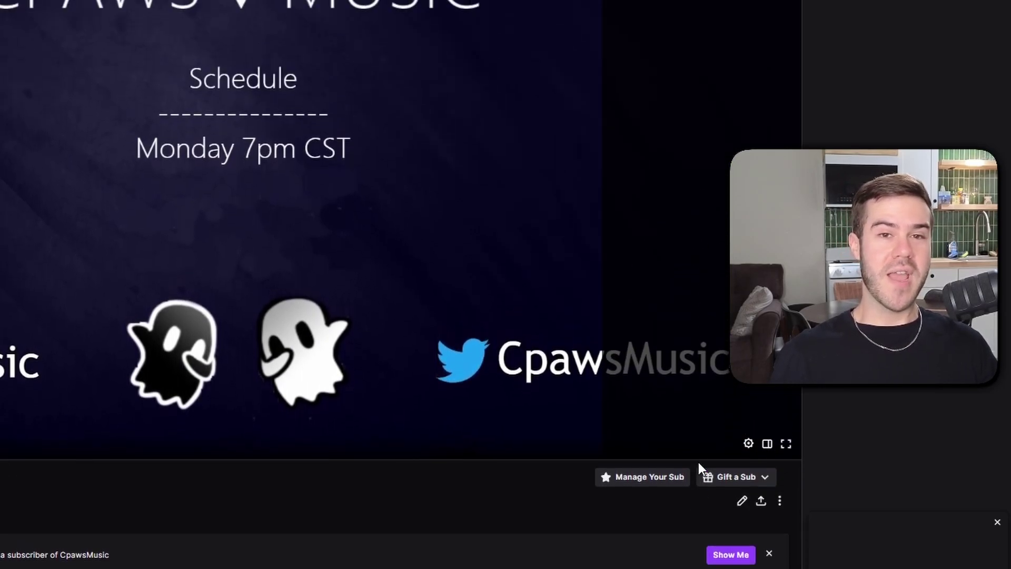
{"action": "scroll", "coordinate": [700, 469], "scroll_direction": "down", "scroll_amount": 3}
{"action": "scroll", "coordinate": [610, 472], "scroll_direction": "down", "scroll_amount": 2}
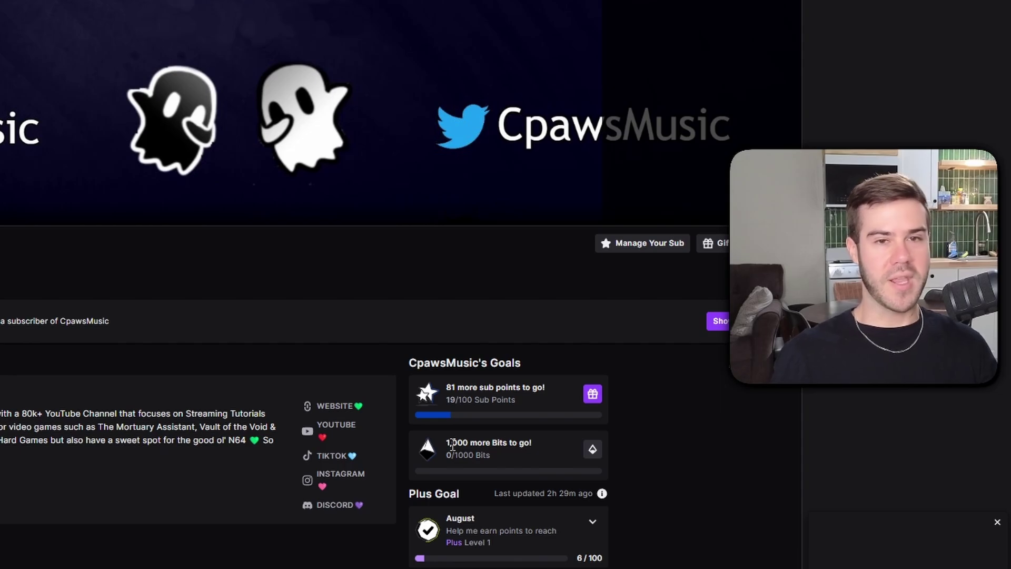
{"action": "scroll", "coordinate": [451, 445], "scroll_direction": "up", "scroll_amount": 4}
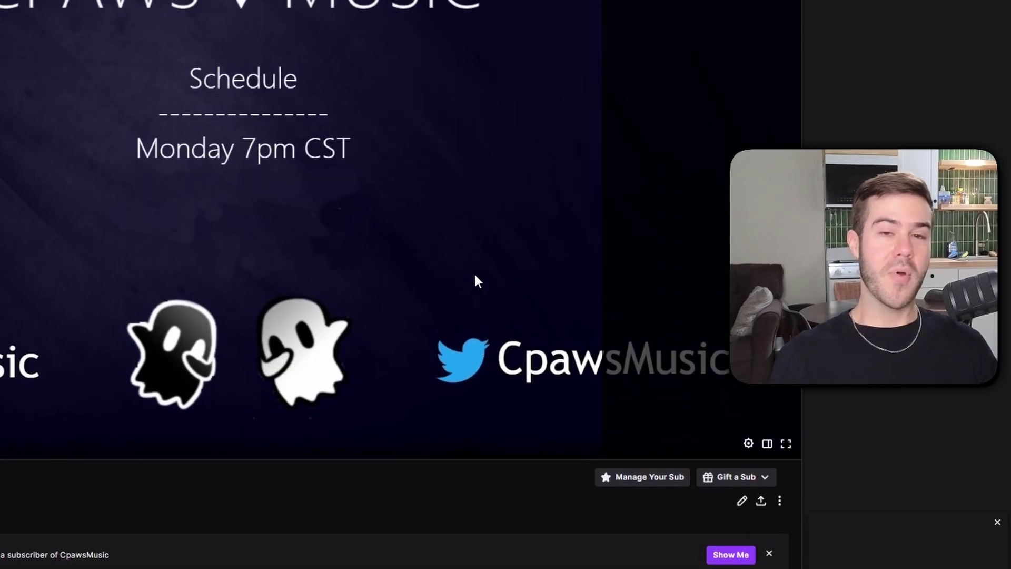
{"action": "scroll", "coordinate": [383, 321], "scroll_direction": "down", "scroll_amount": 7}
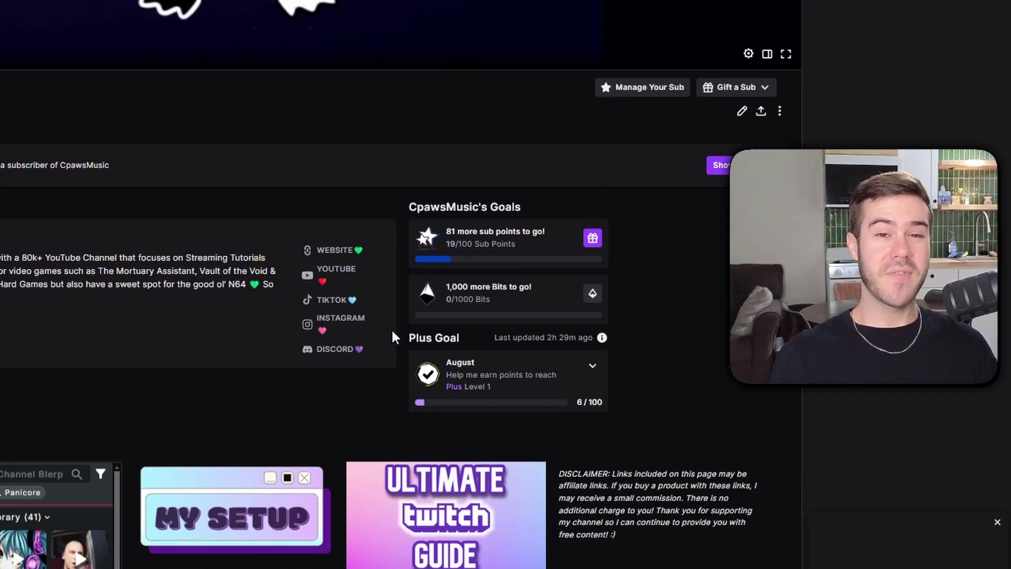